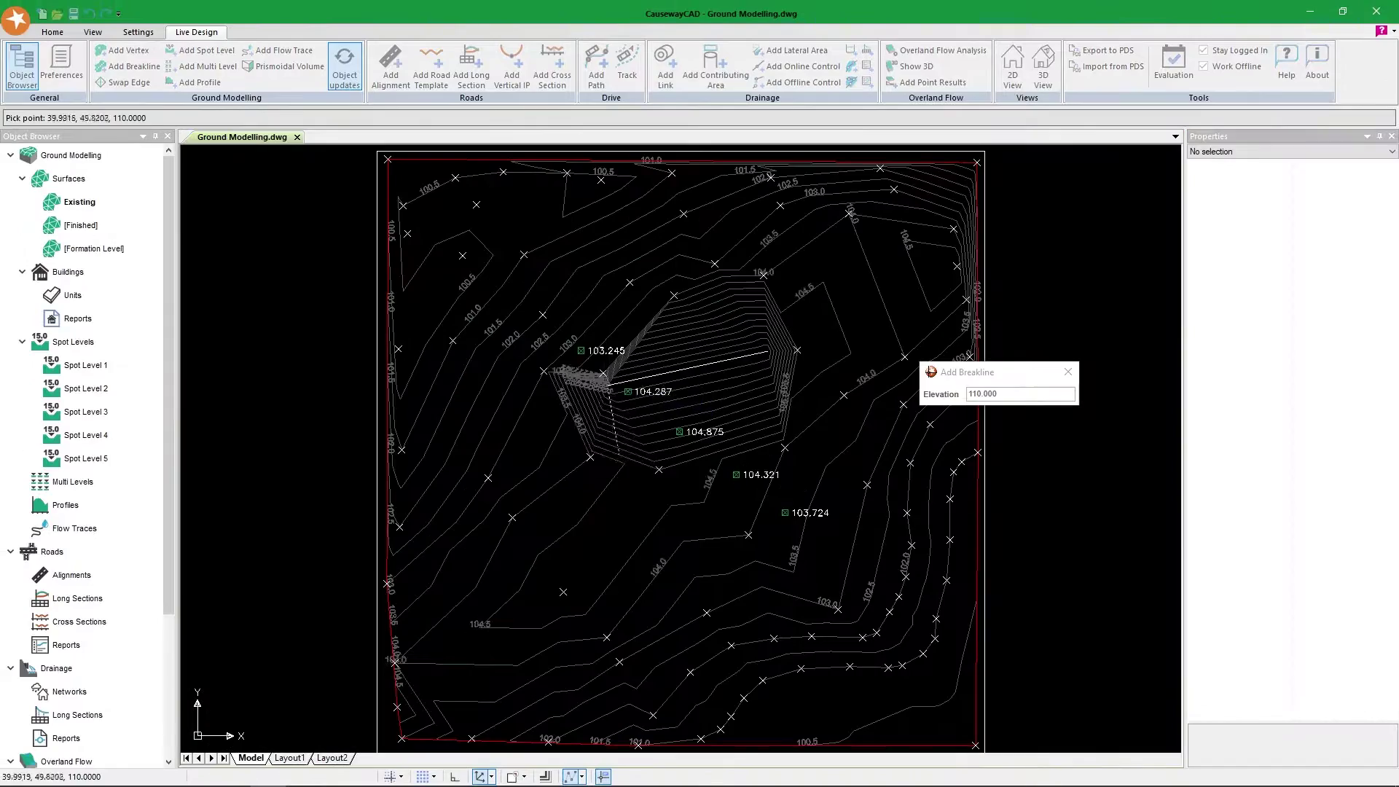
# Add a breakline to the ground surface.
pyautogui.rightClick(659, 528)
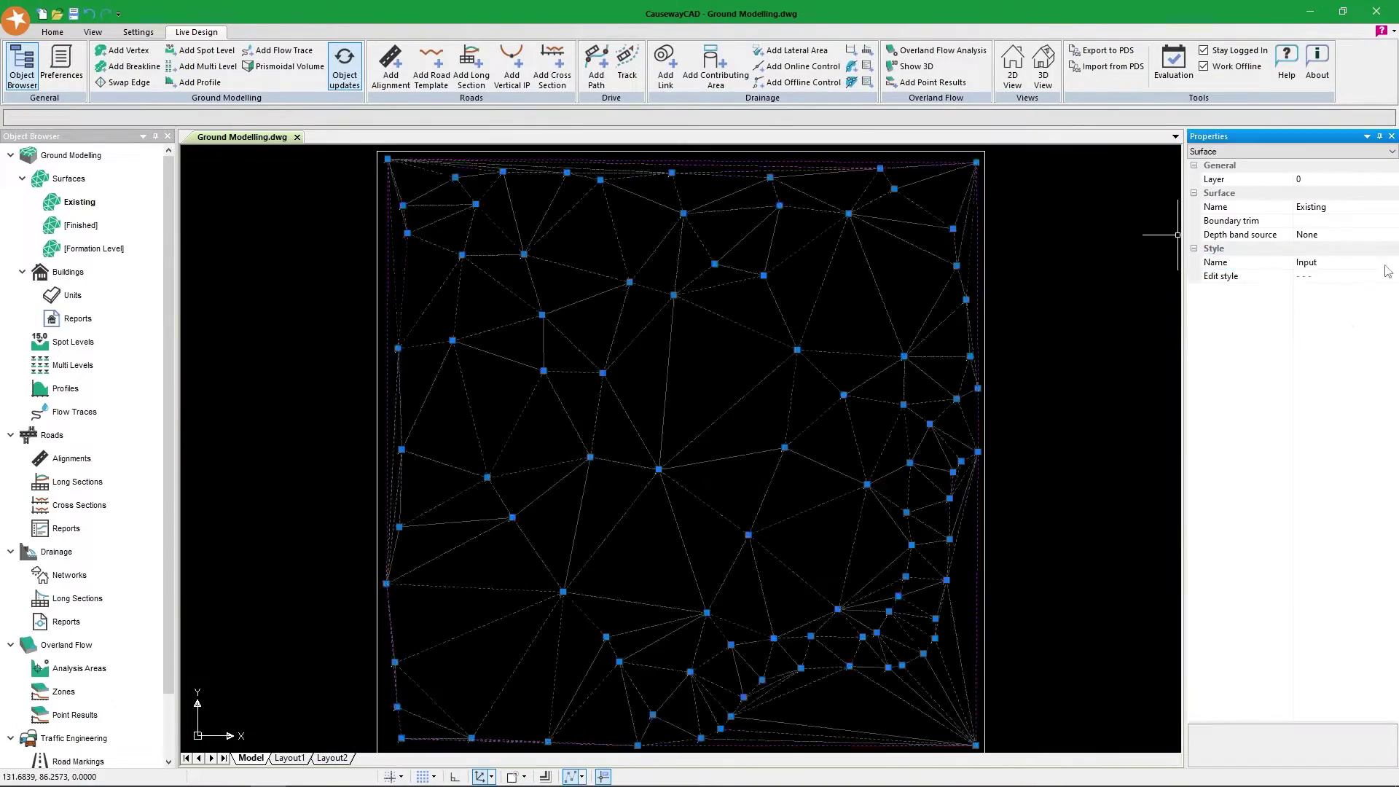
pyautogui.scroll(-1, 1394, 268)
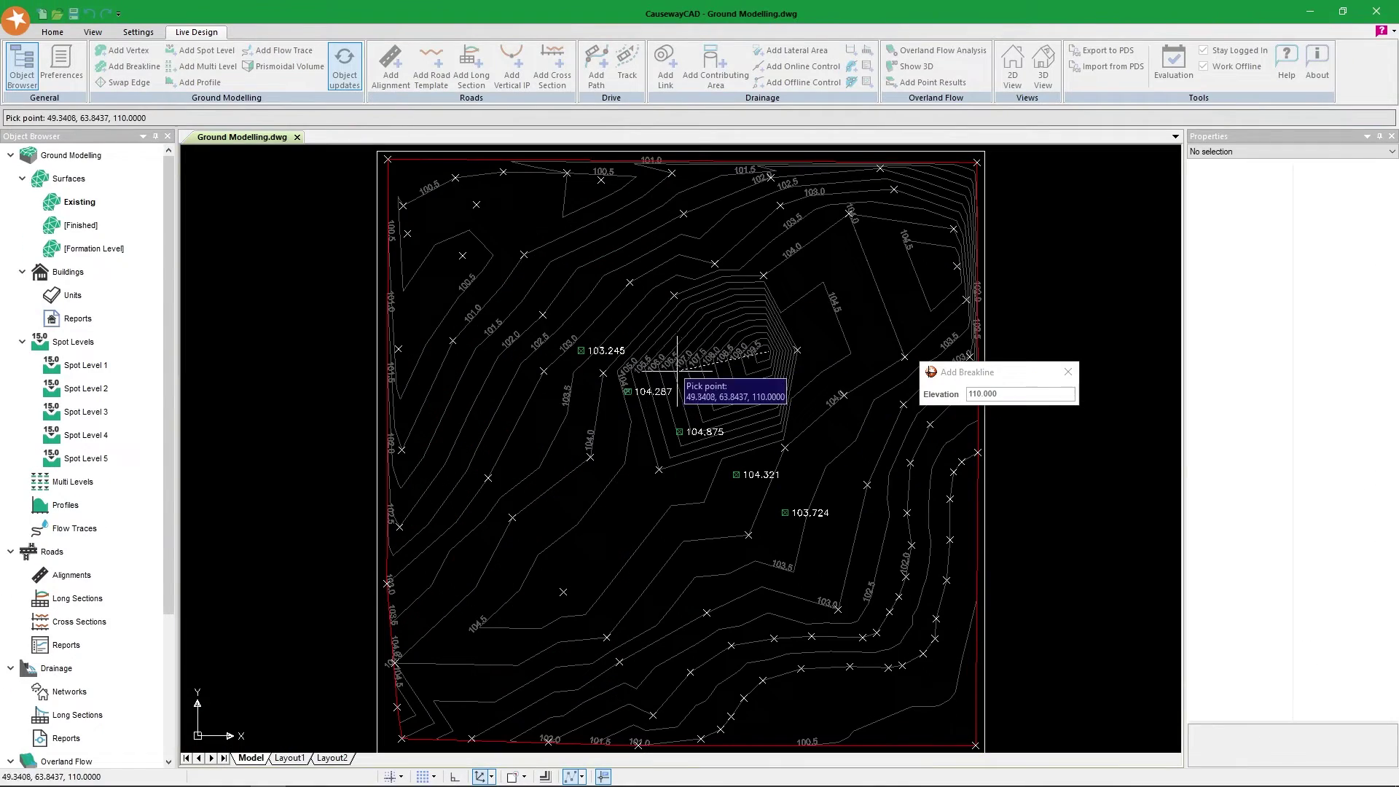
pyautogui.click(607, 385)
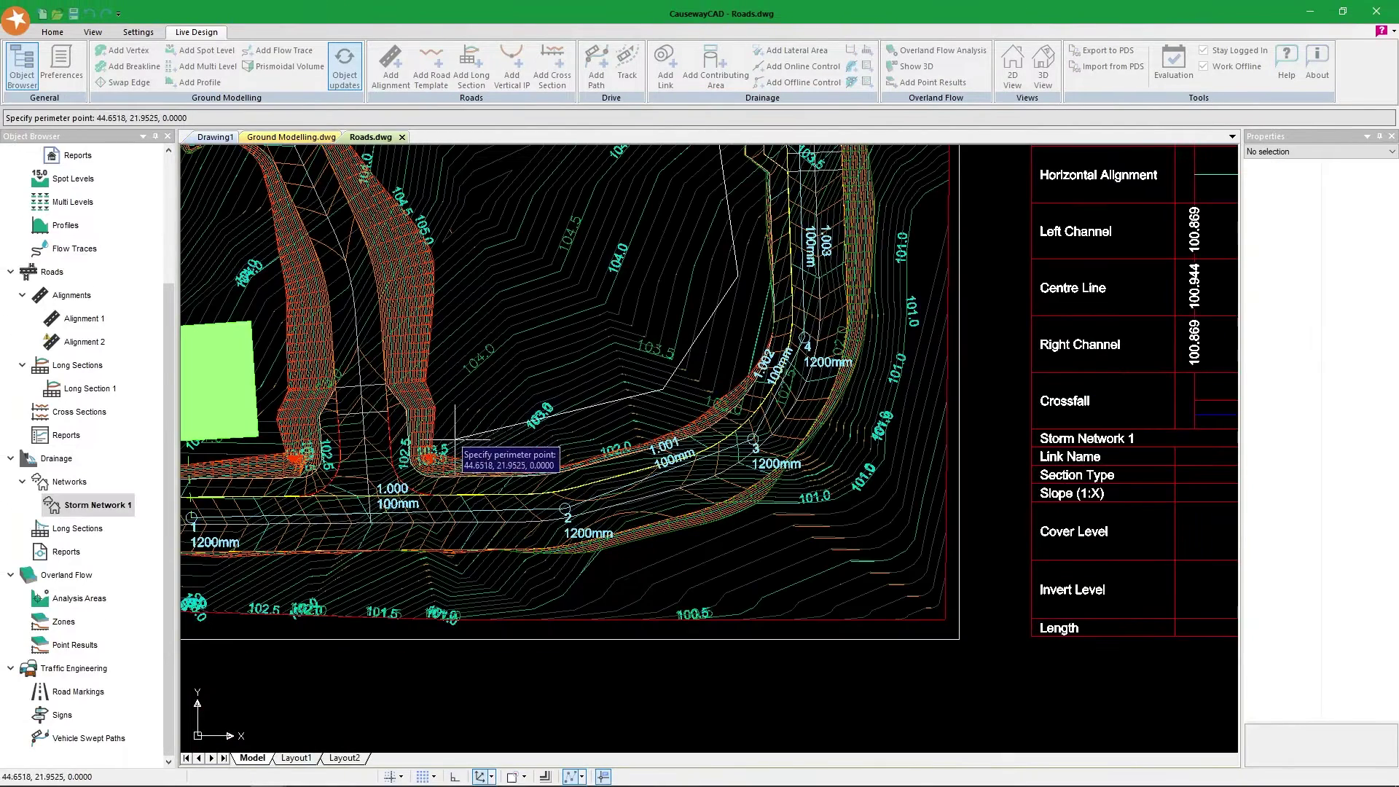
# Outline the contributing area, place the flow-through pond, and play the 3D flood animation.
pyautogui.rightClick(448, 412)
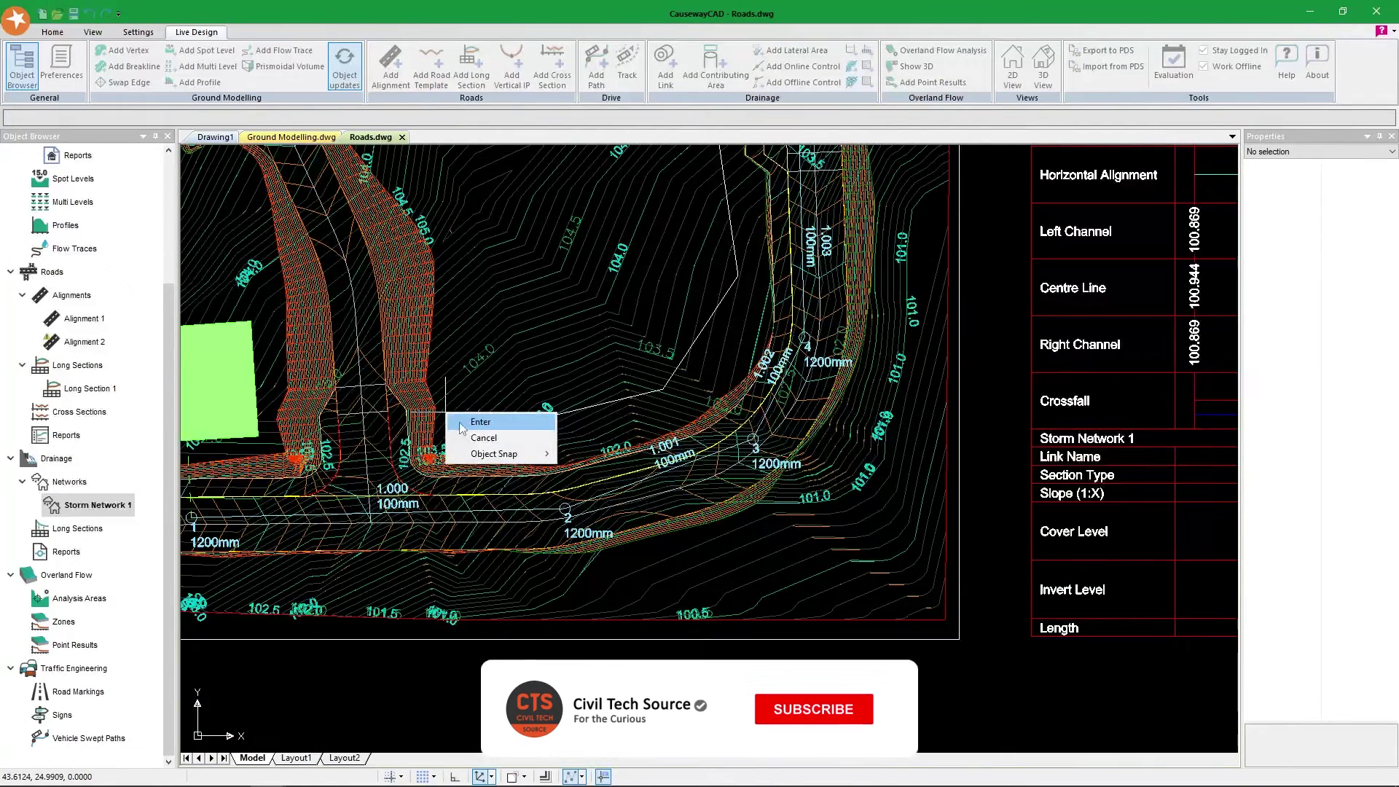
pyautogui.click(467, 416)
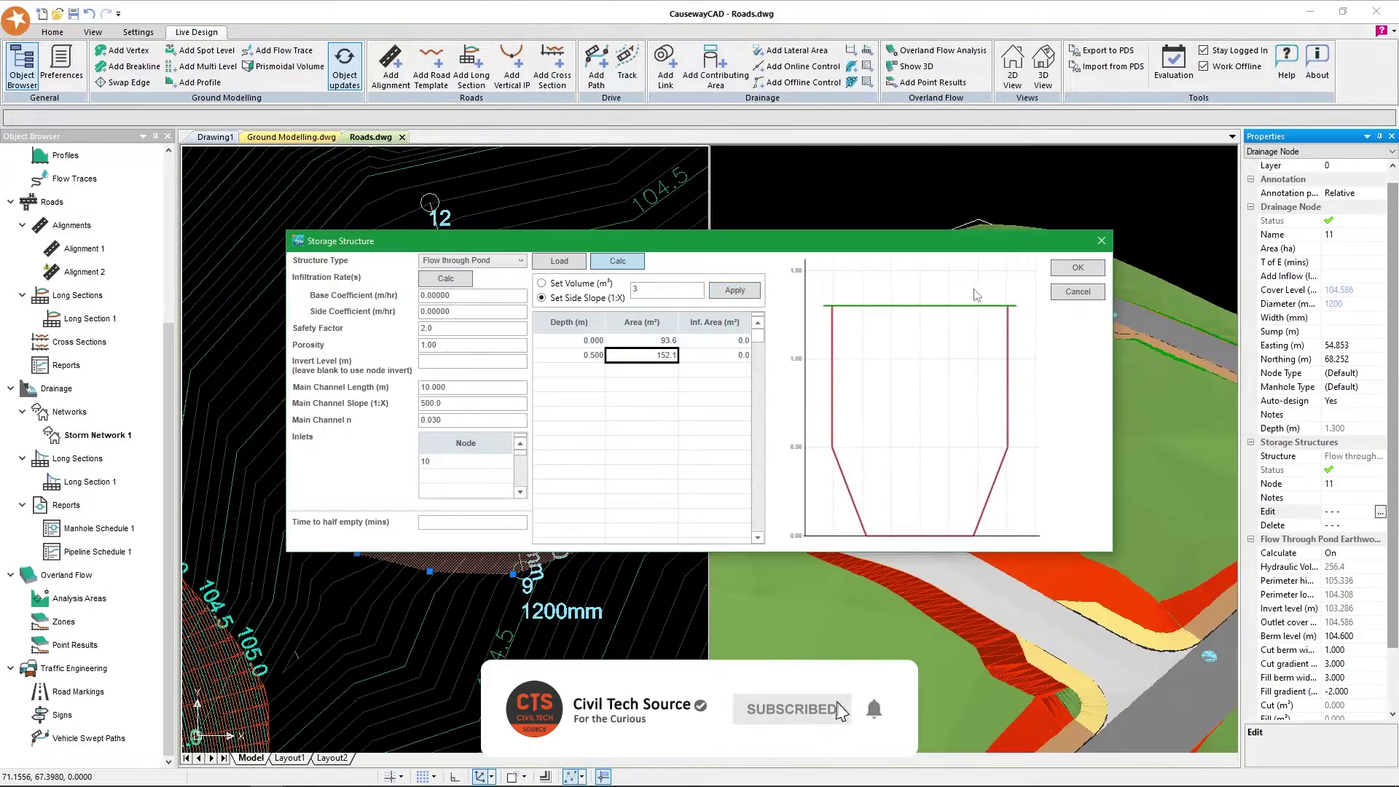
pyautogui.click(1076, 268)
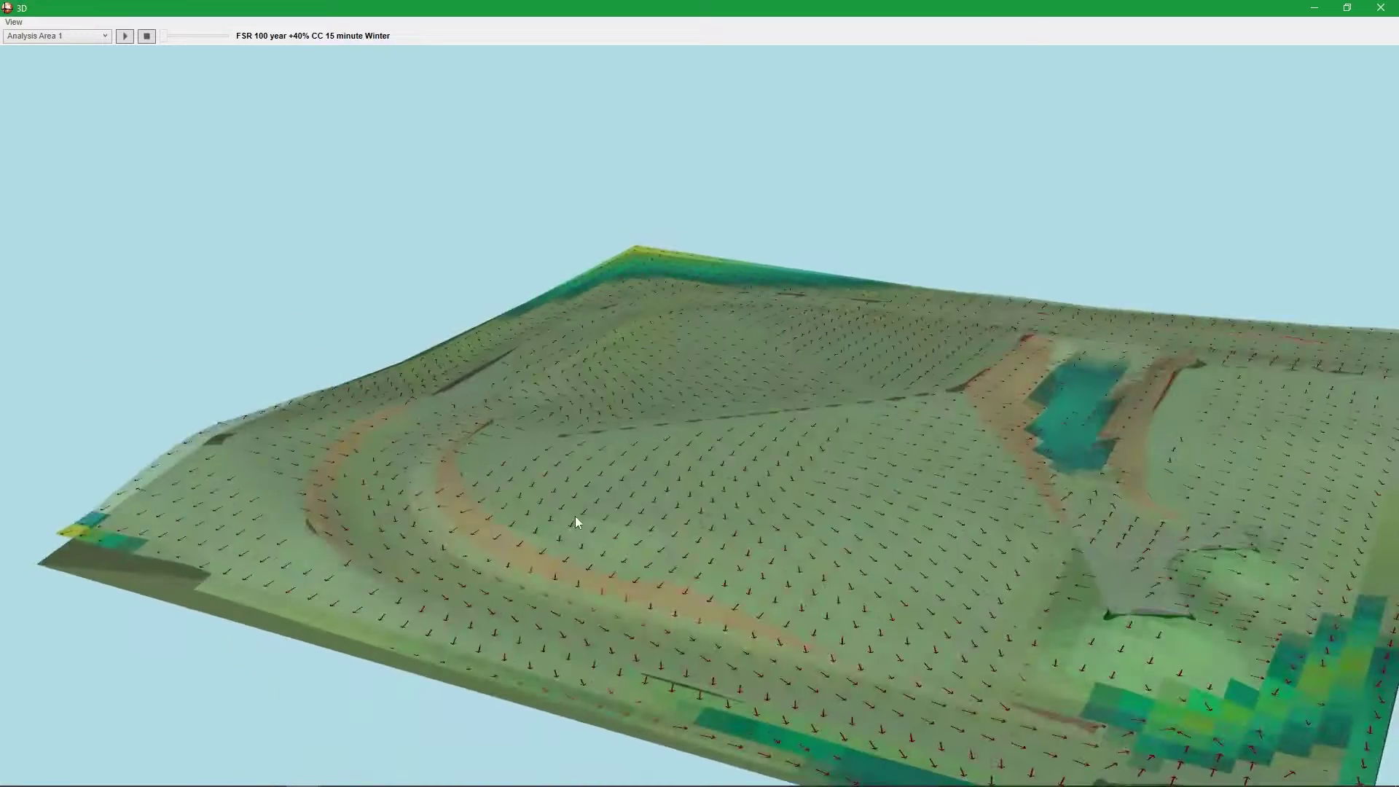
pyautogui.click(125, 37)
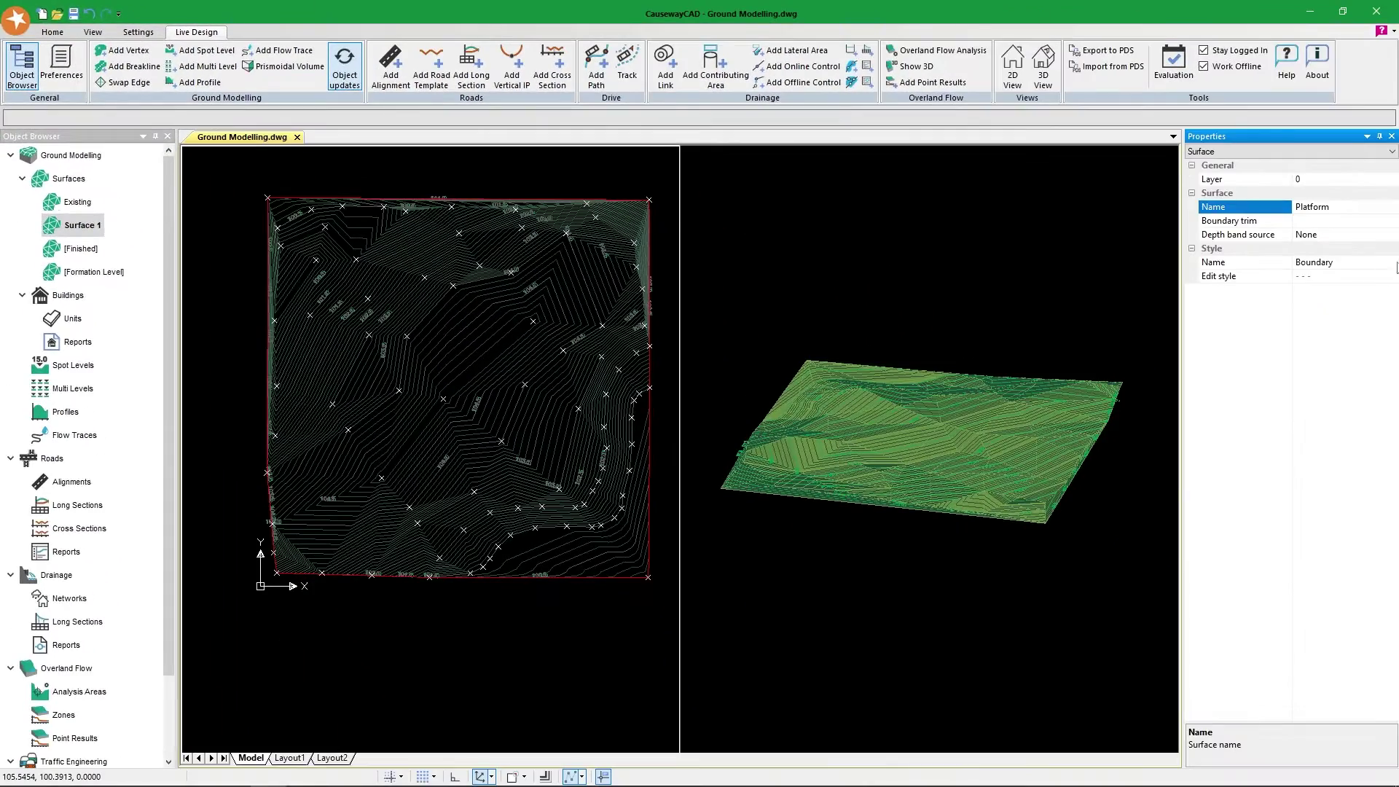
# Give the Platform surface a display style and add a closed breakline to it.
pyautogui.click(1393, 262)
pyautogui.scroll(1, 124, 207)
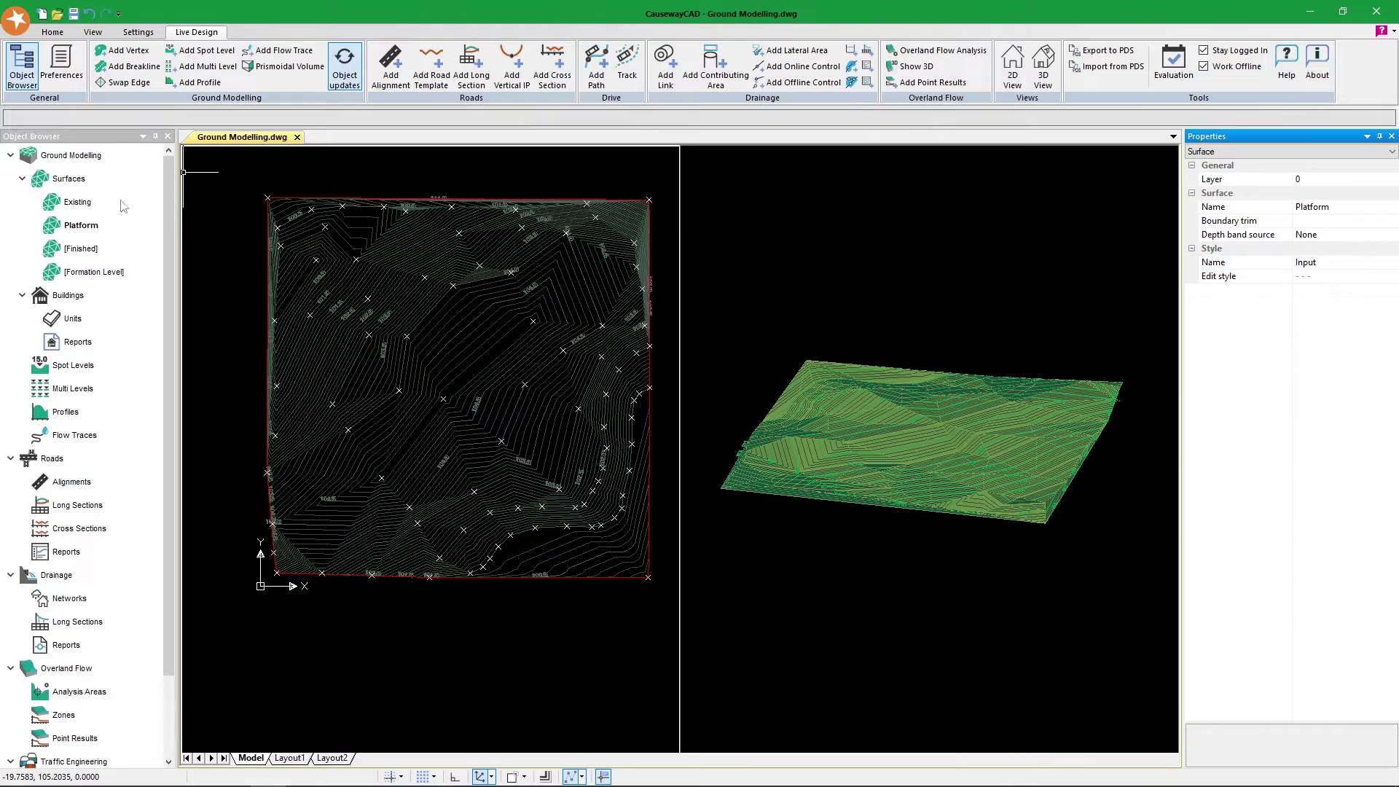
pyautogui.click(134, 67)
pyautogui.scroll(4, 396, 272)
pyautogui.click(279, 282)
pyautogui.scroll(2, 352, 285)
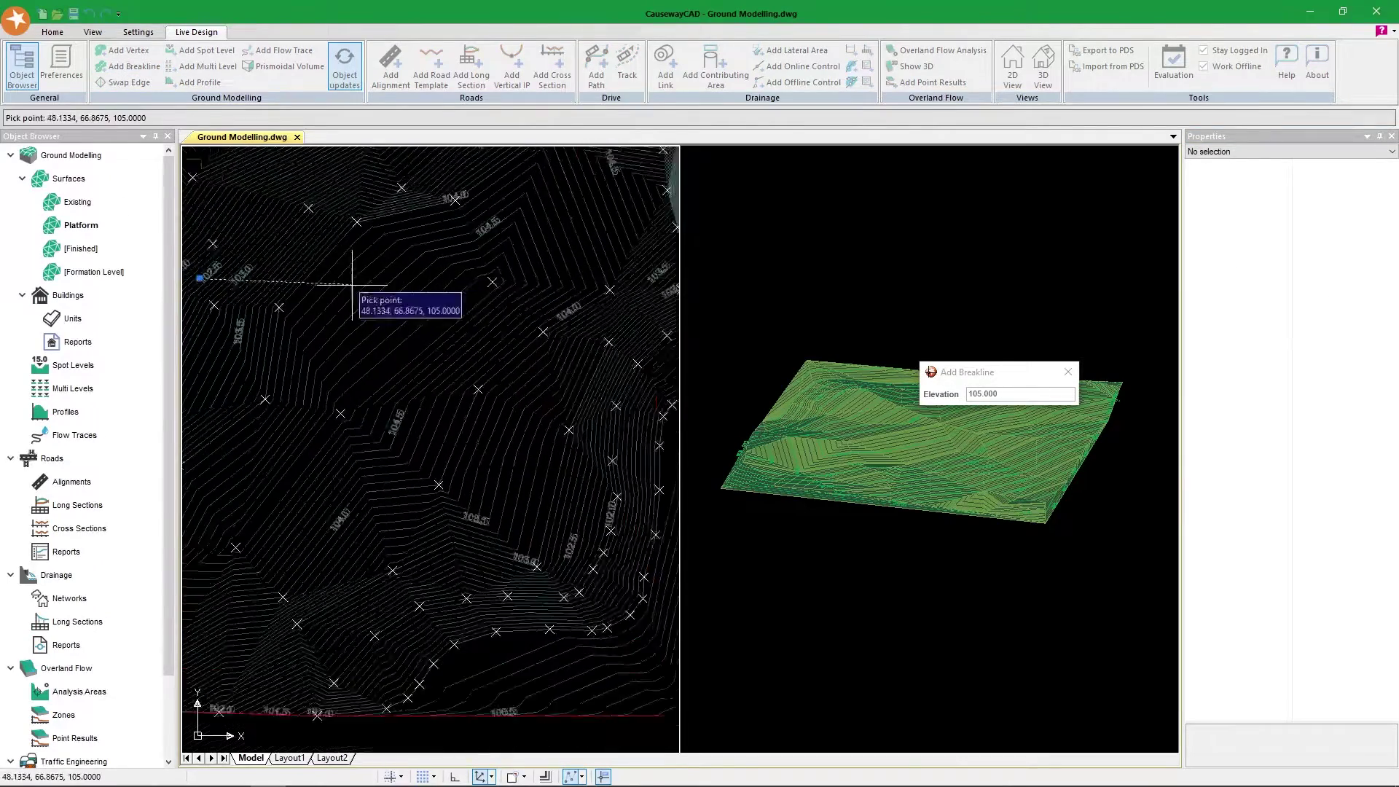
pyautogui.scroll(-1, 357, 285)
pyautogui.rightClick(276, 377)
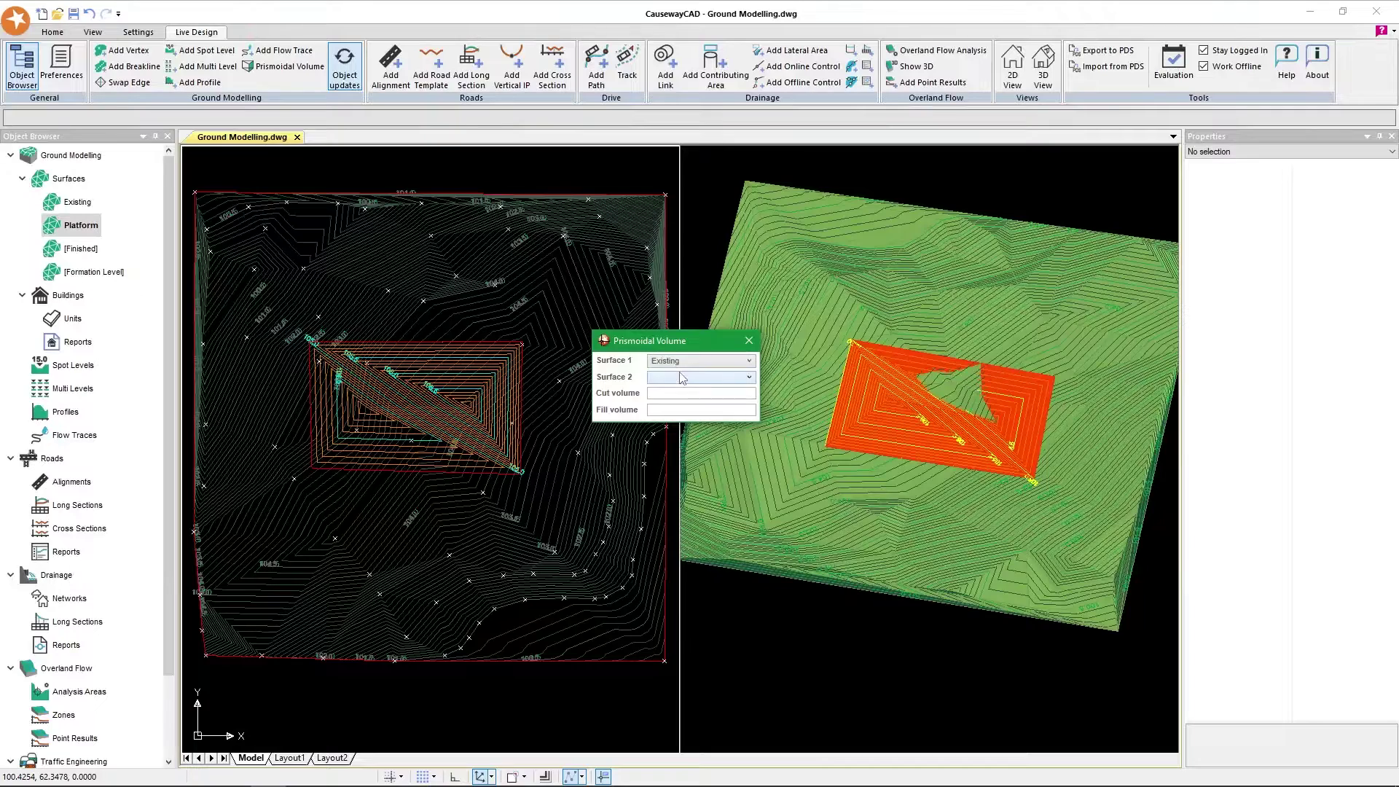
# Compare Platform against Existing and edit vertex elevations to reach 675.173 cut, 768.664 fill.
pyautogui.click(675, 427)
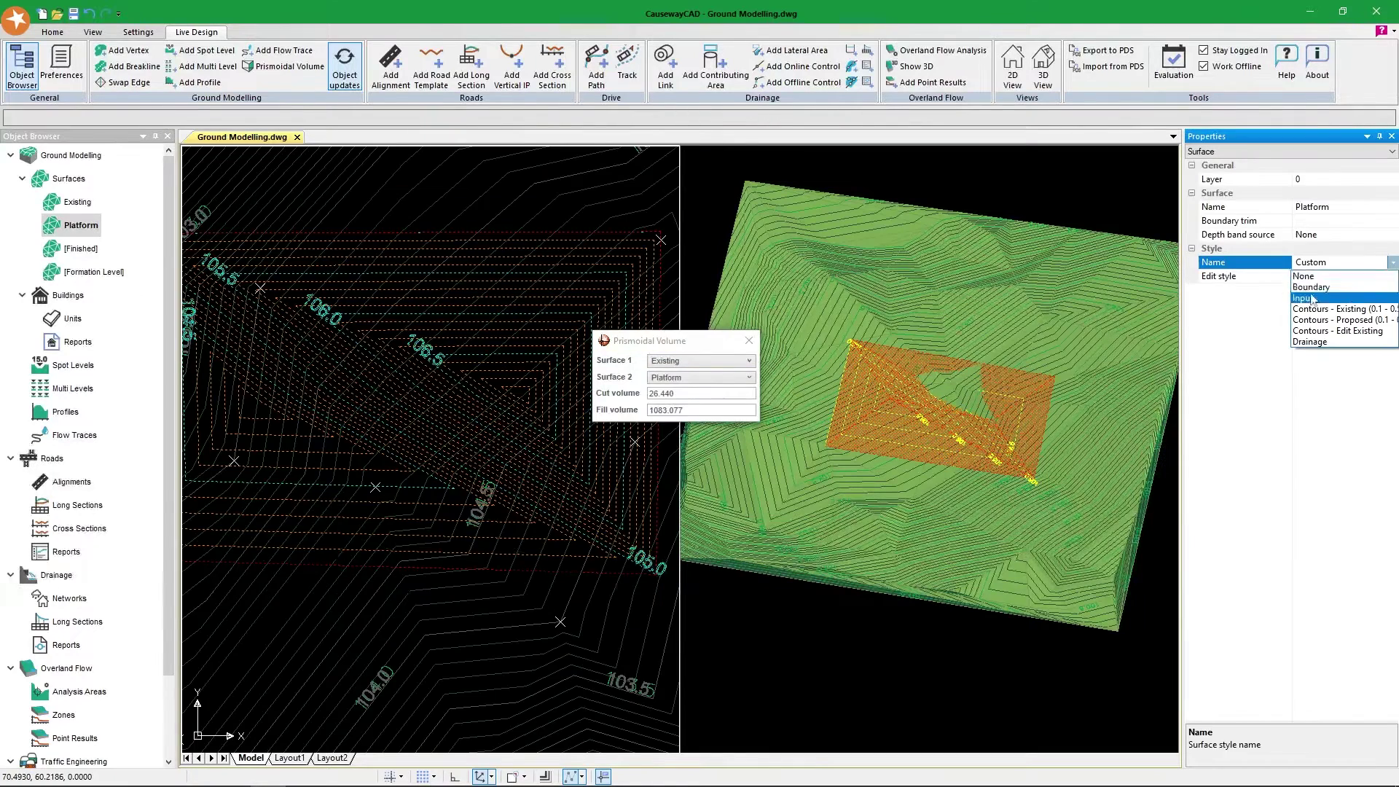
pyautogui.click(1313, 298)
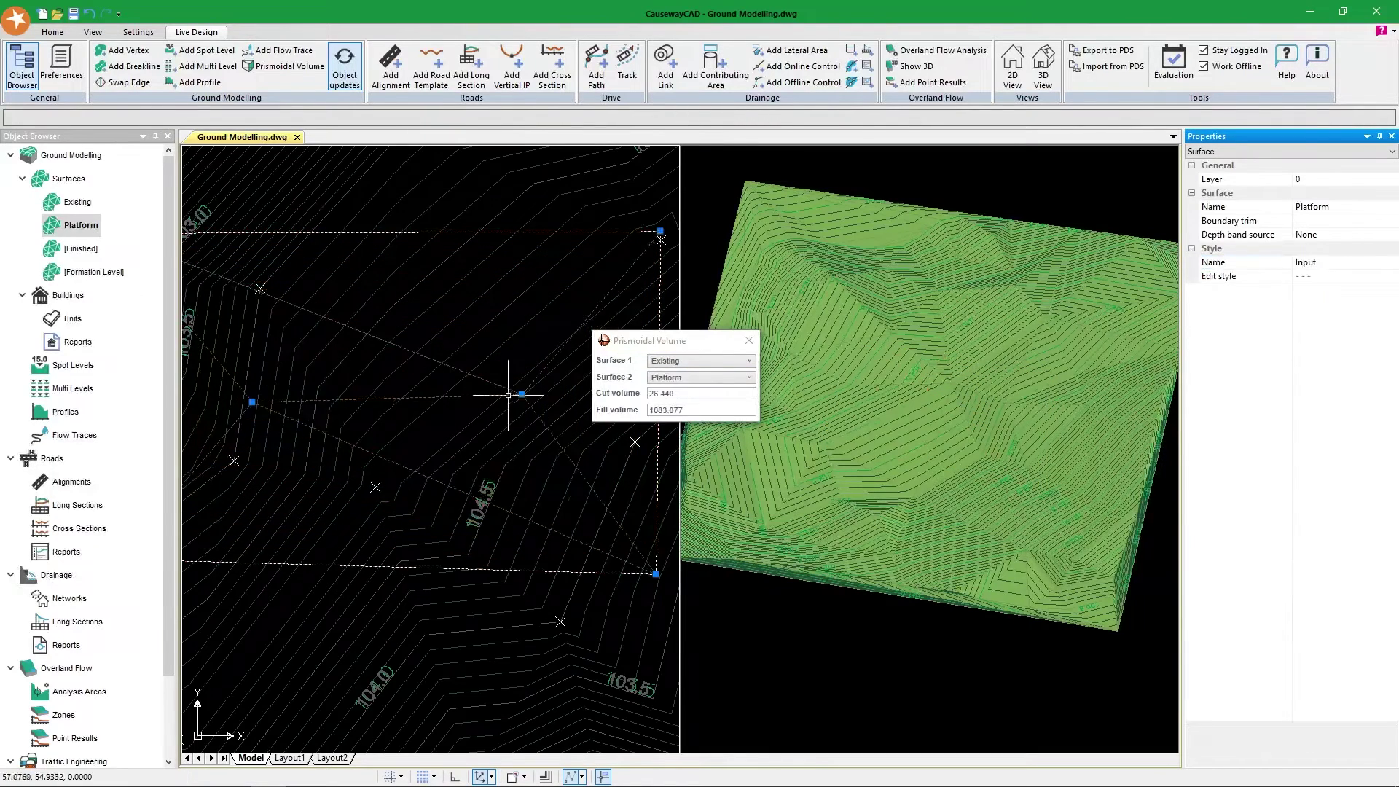
pyautogui.click(300, 426)
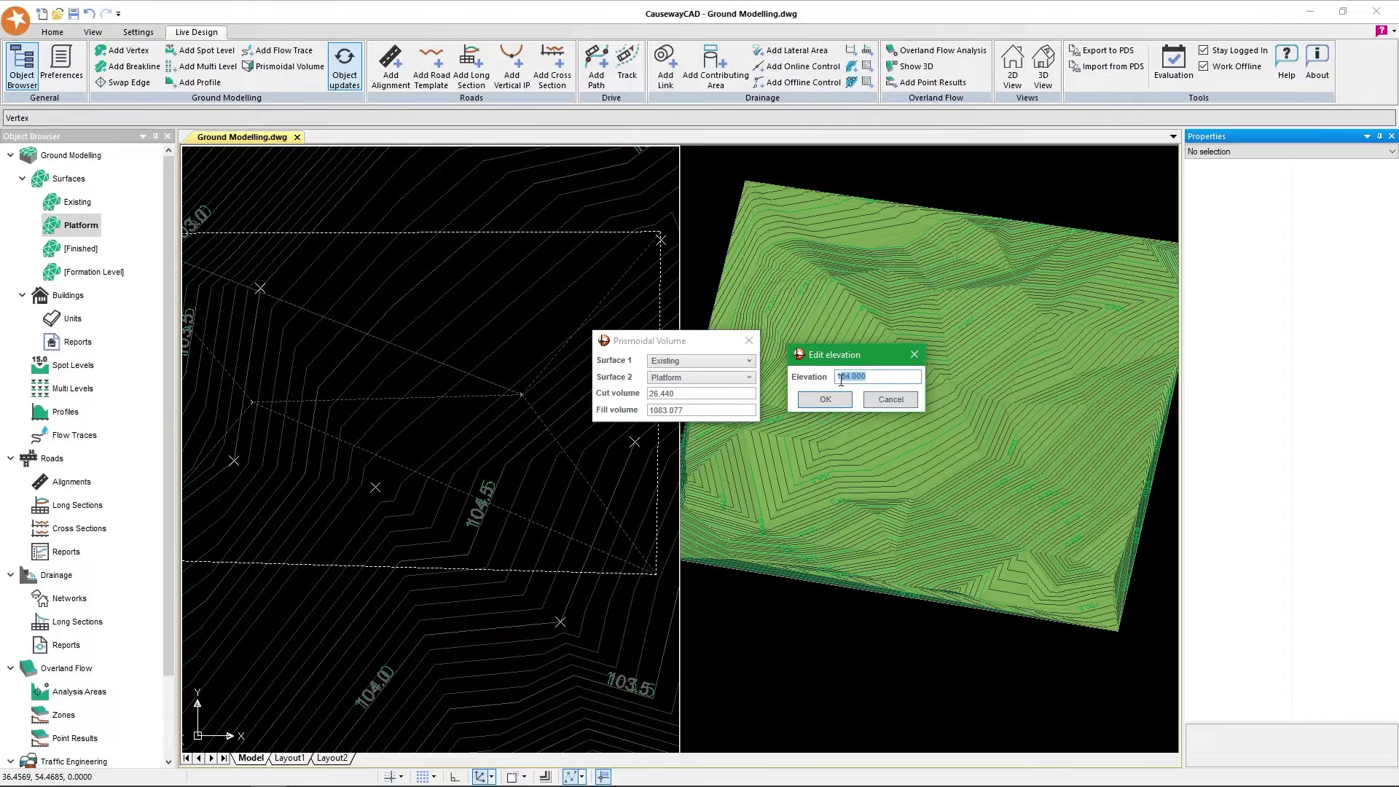
pyautogui.click(825, 398)
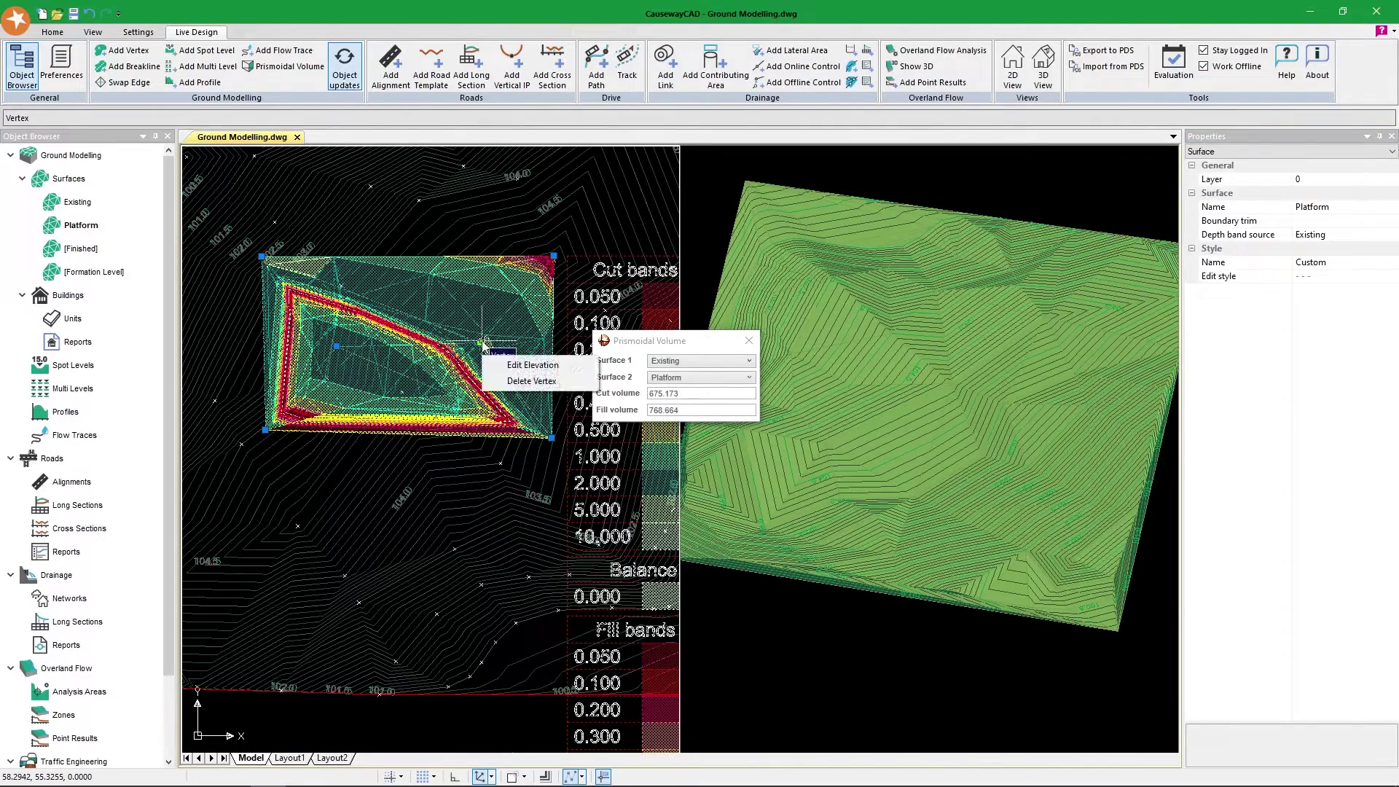
pyautogui.click(619, 362)
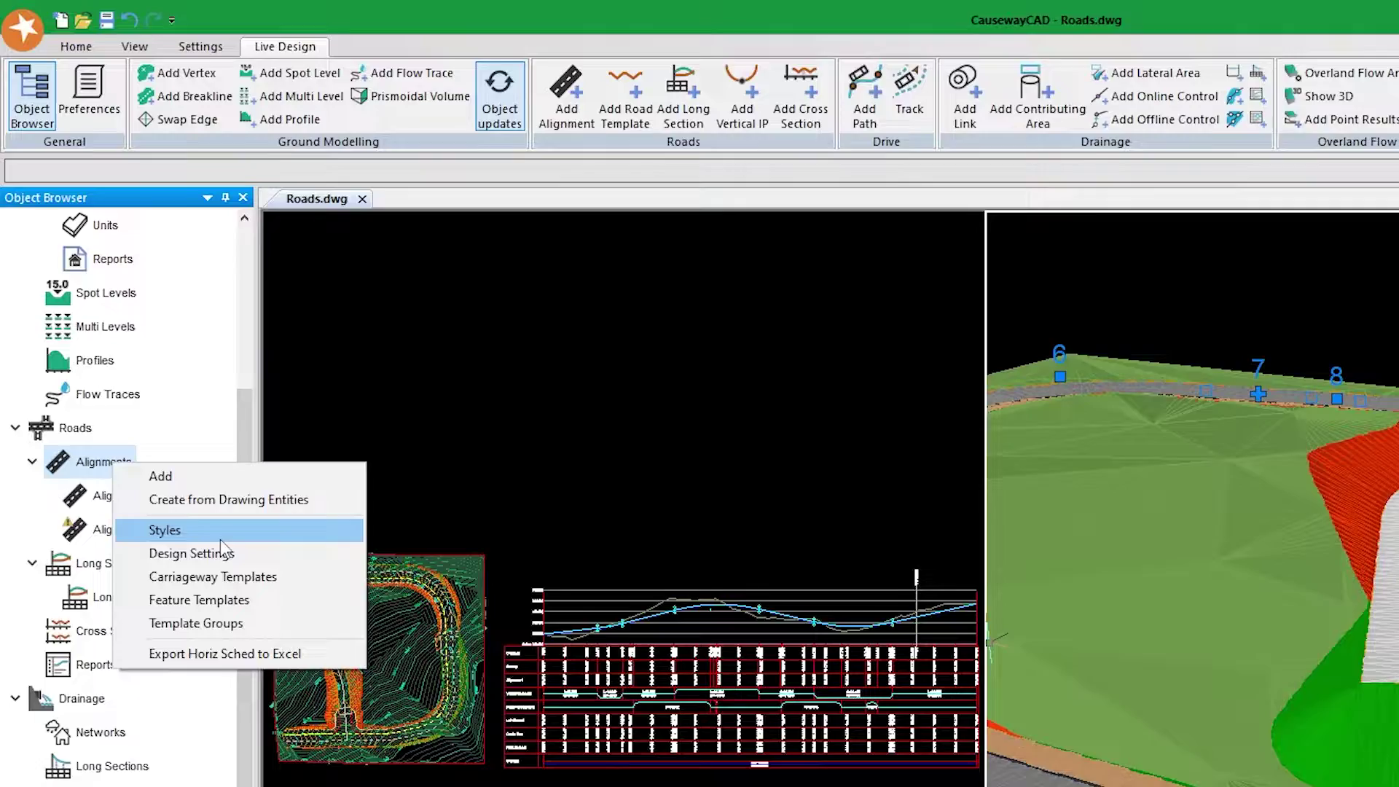
# Stretch IP 9 and IP 4 on the main road's long section to reshape its profile.
pyautogui.click(218, 548)
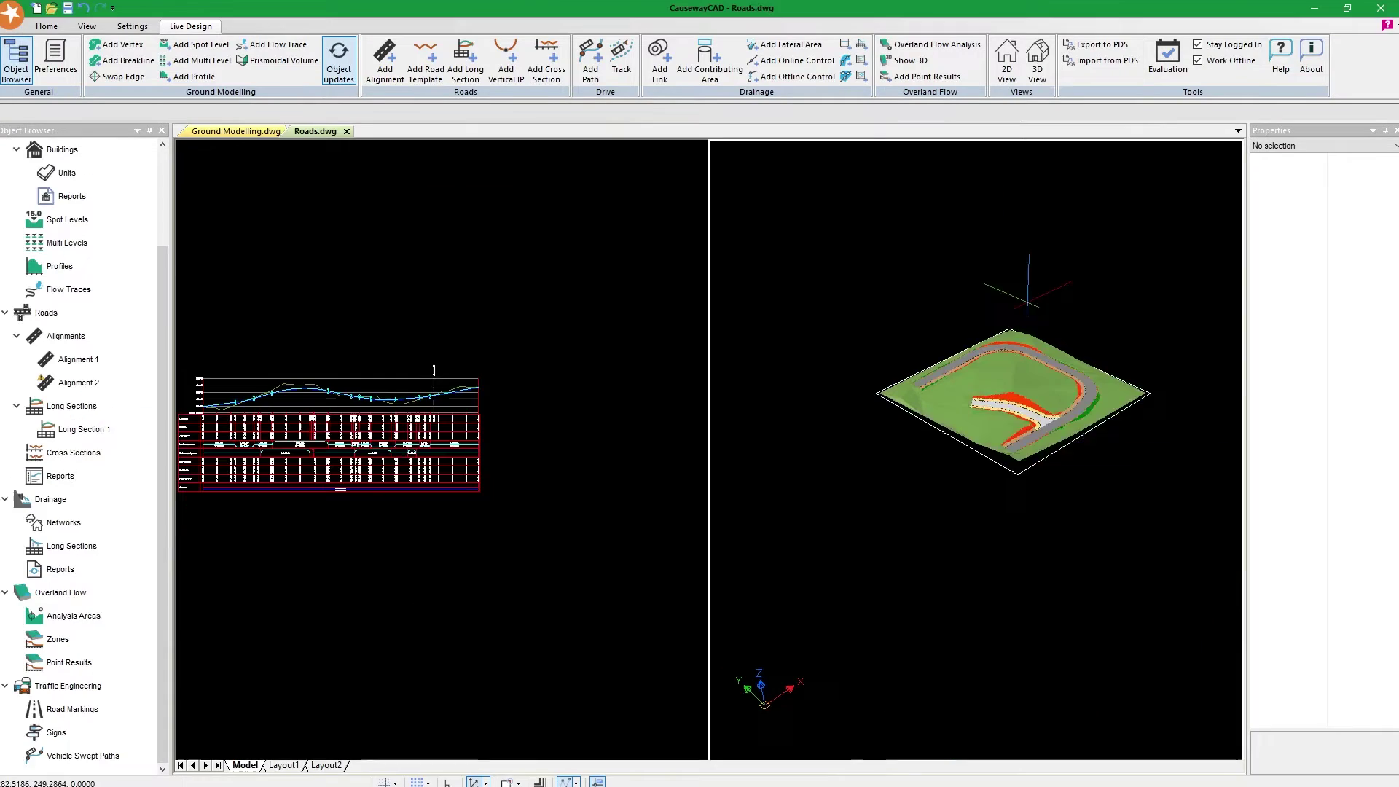
pyautogui.click(392, 357)
pyautogui.click(393, 341)
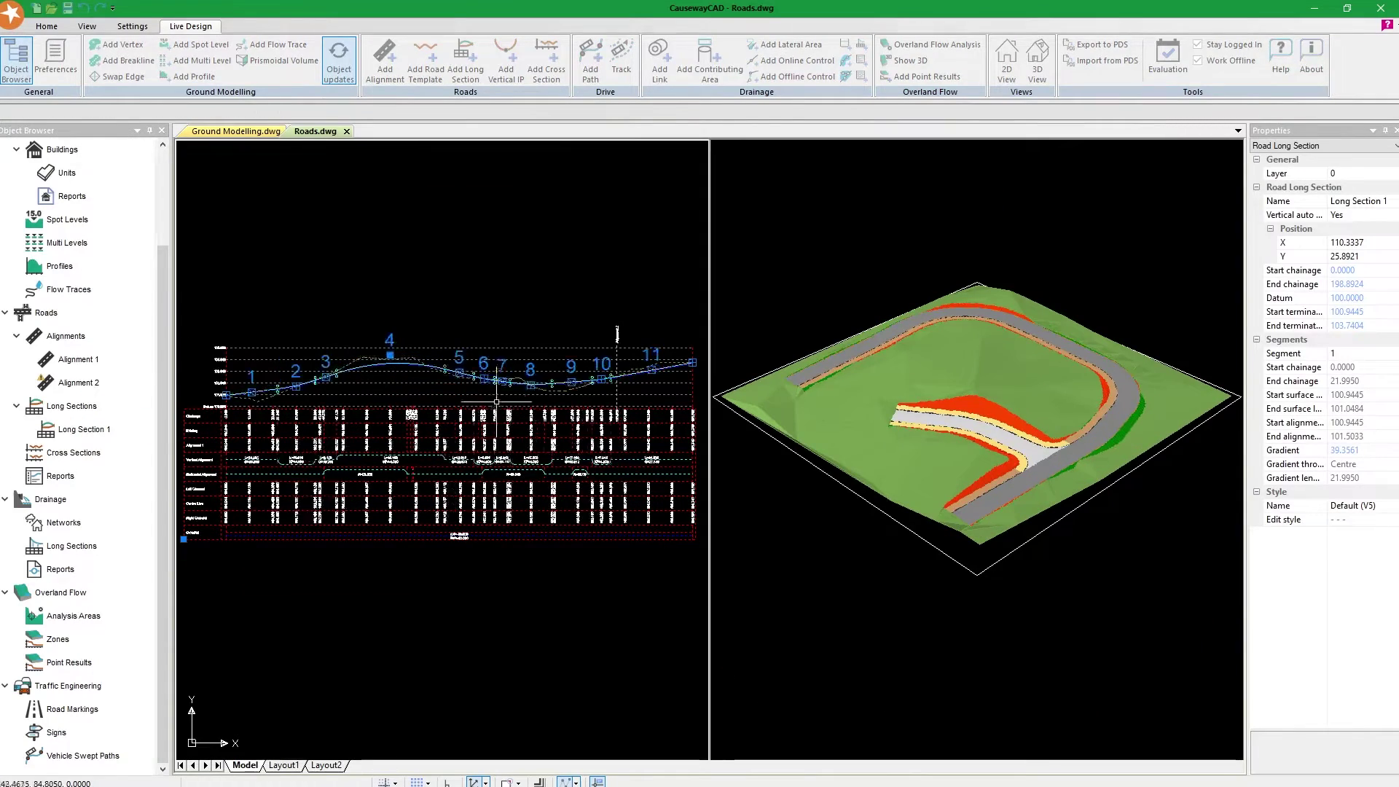
pyautogui.scroll(5, 519, 397)
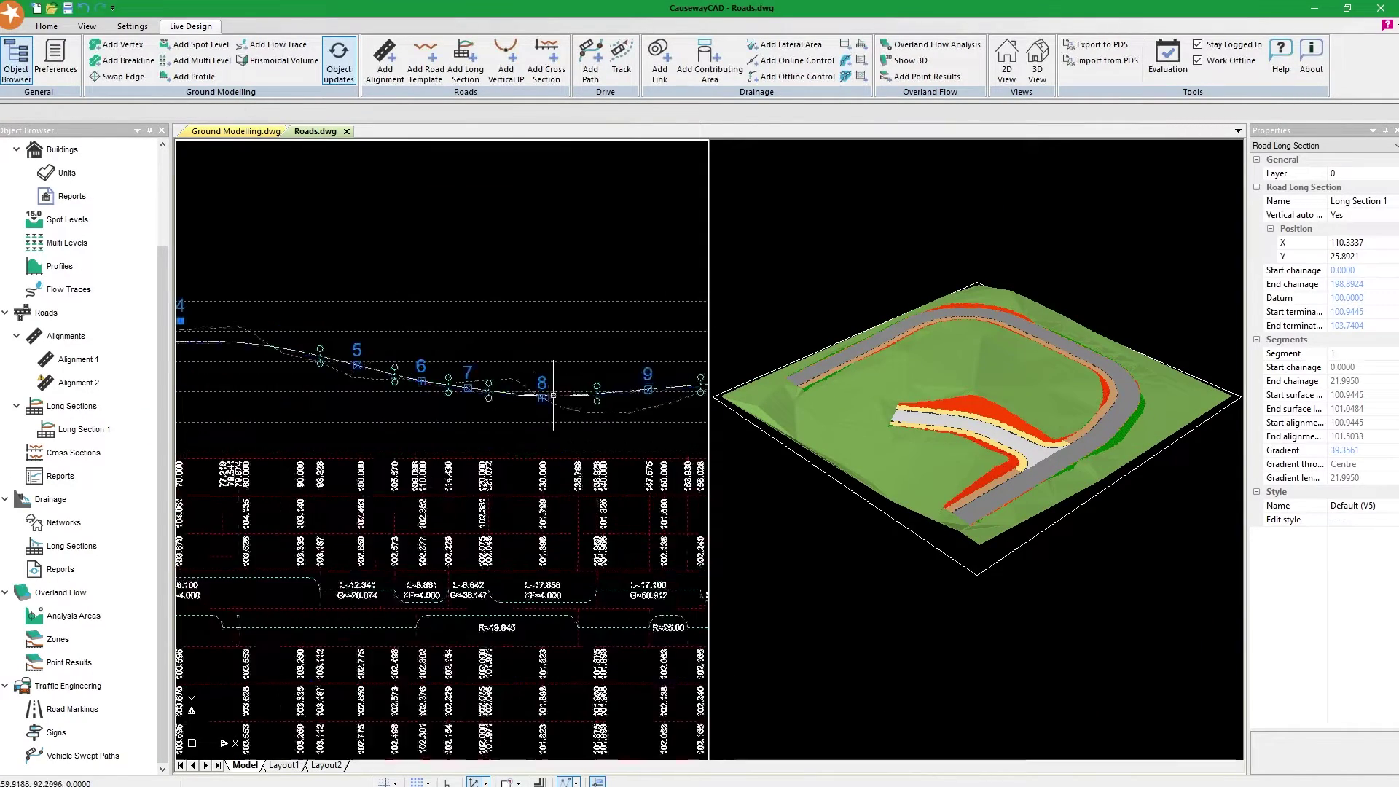
pyautogui.click(516, 396)
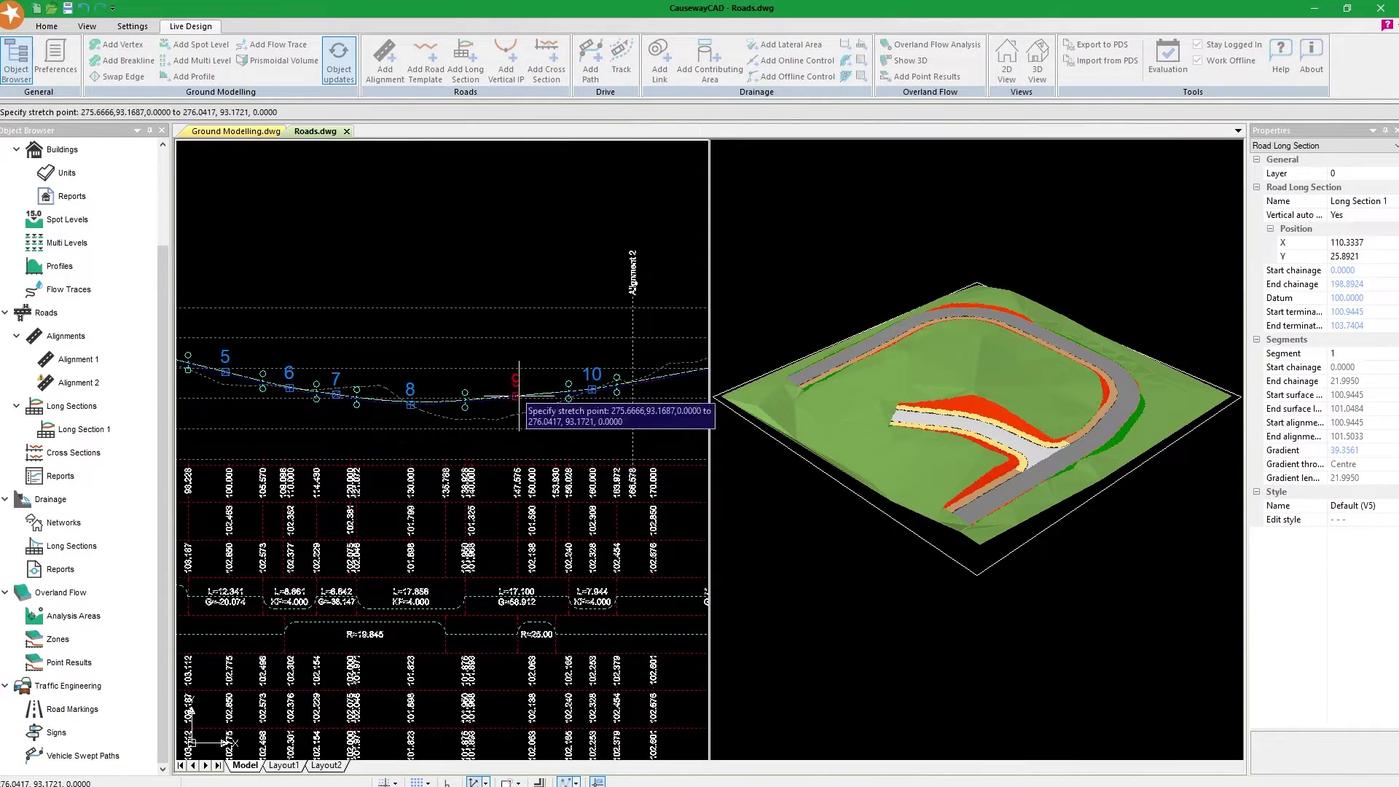
pyautogui.scroll(-1, 518, 398)
pyautogui.click(464, 302)
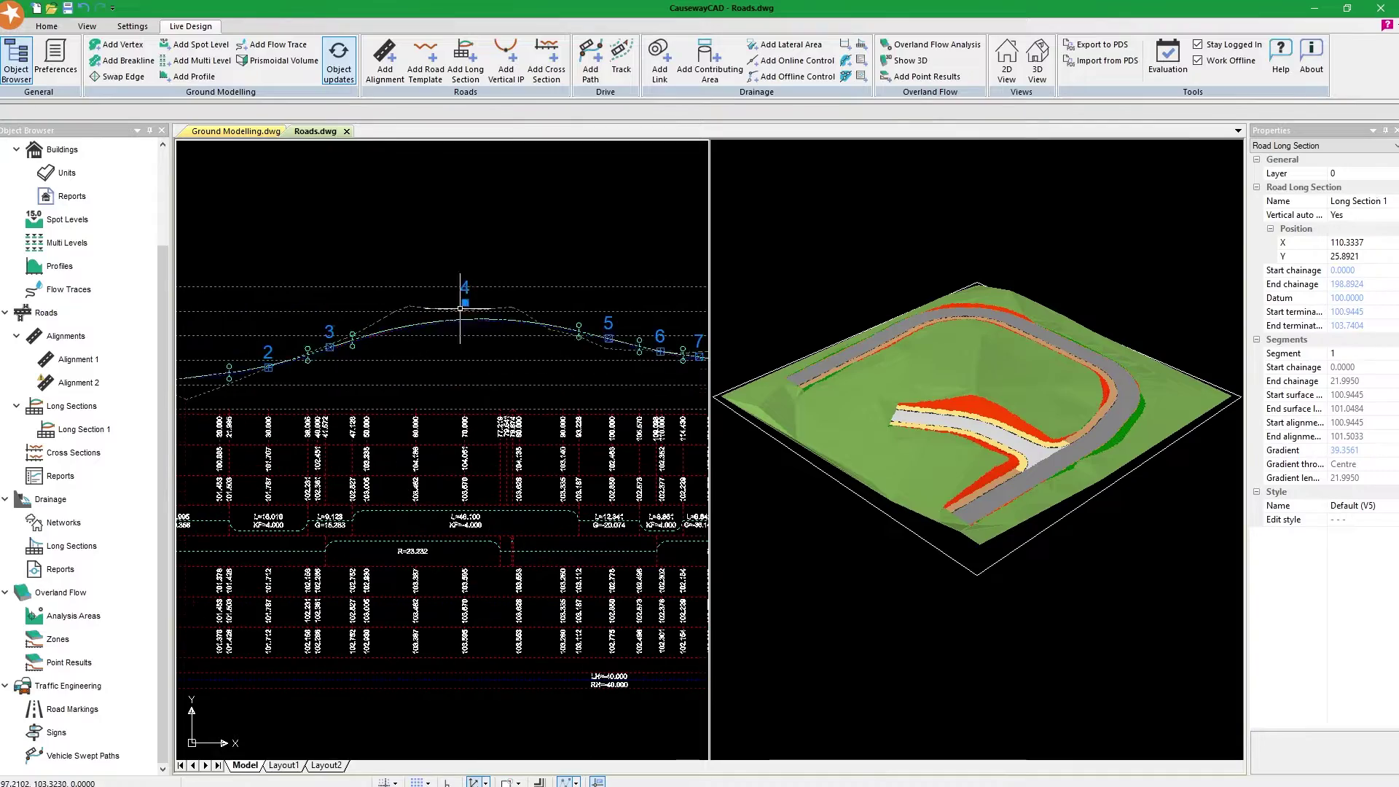
pyautogui.click(472, 357)
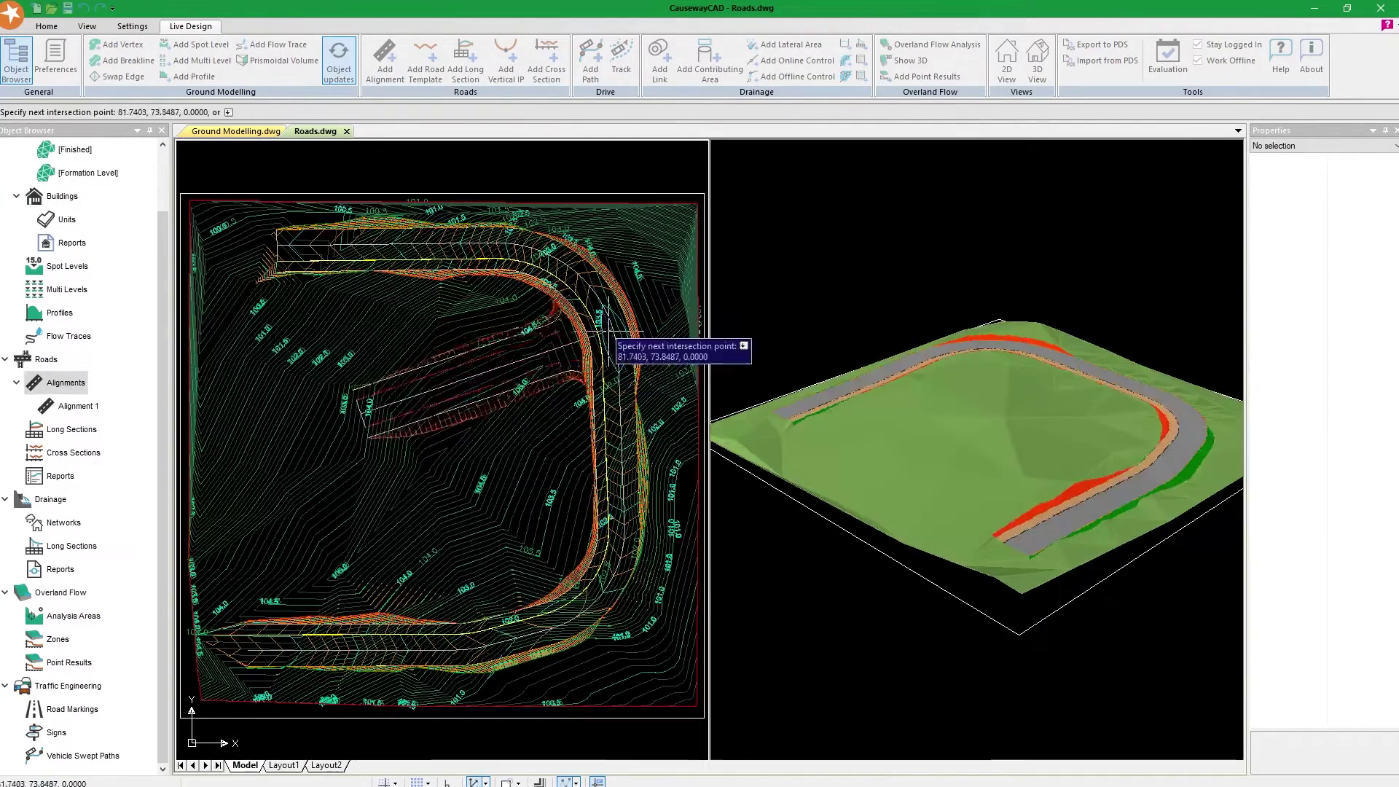
# Finish drawing side-road Alignment 2, then move its IP 3 and delete an intersection point.
pyautogui.click(359, 246)
pyautogui.press('Return')
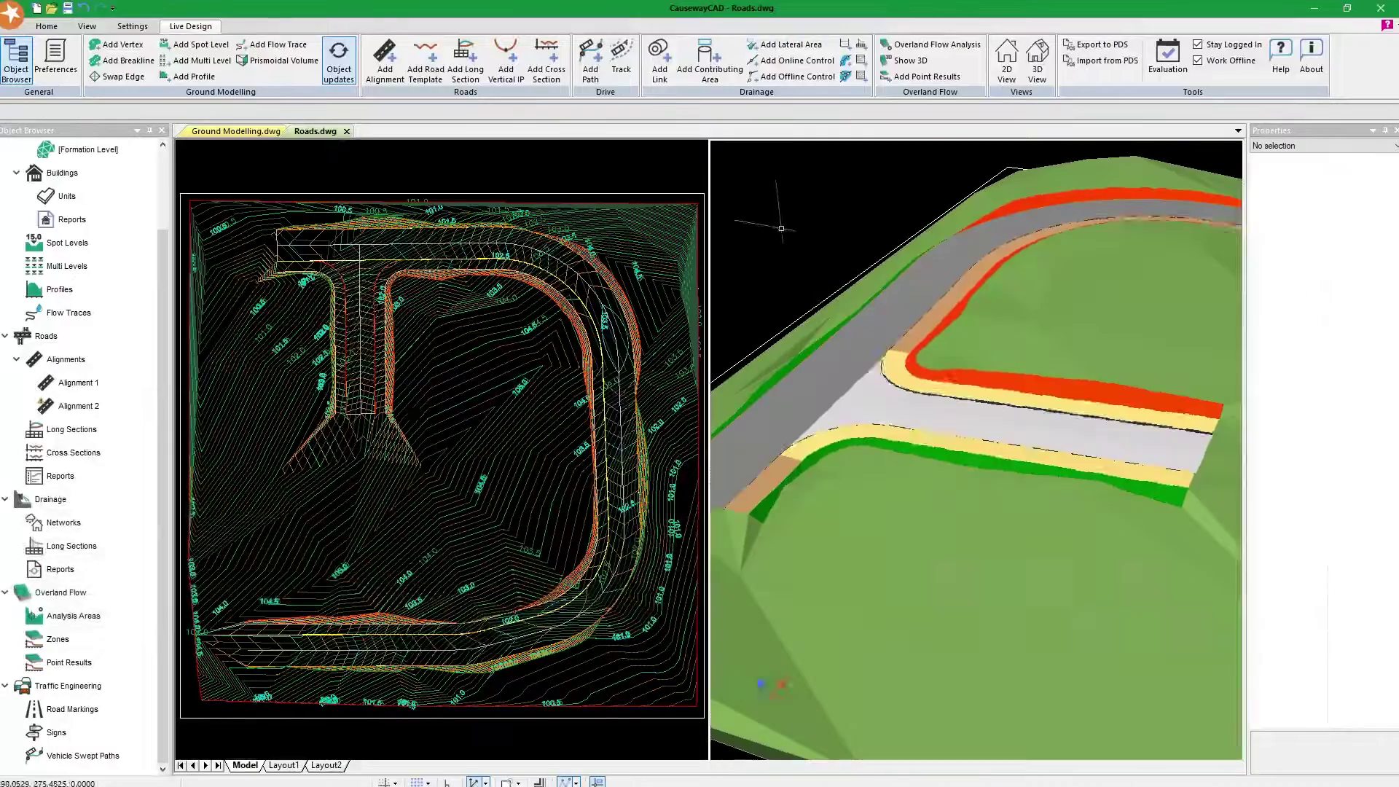
pyautogui.click(359, 235)
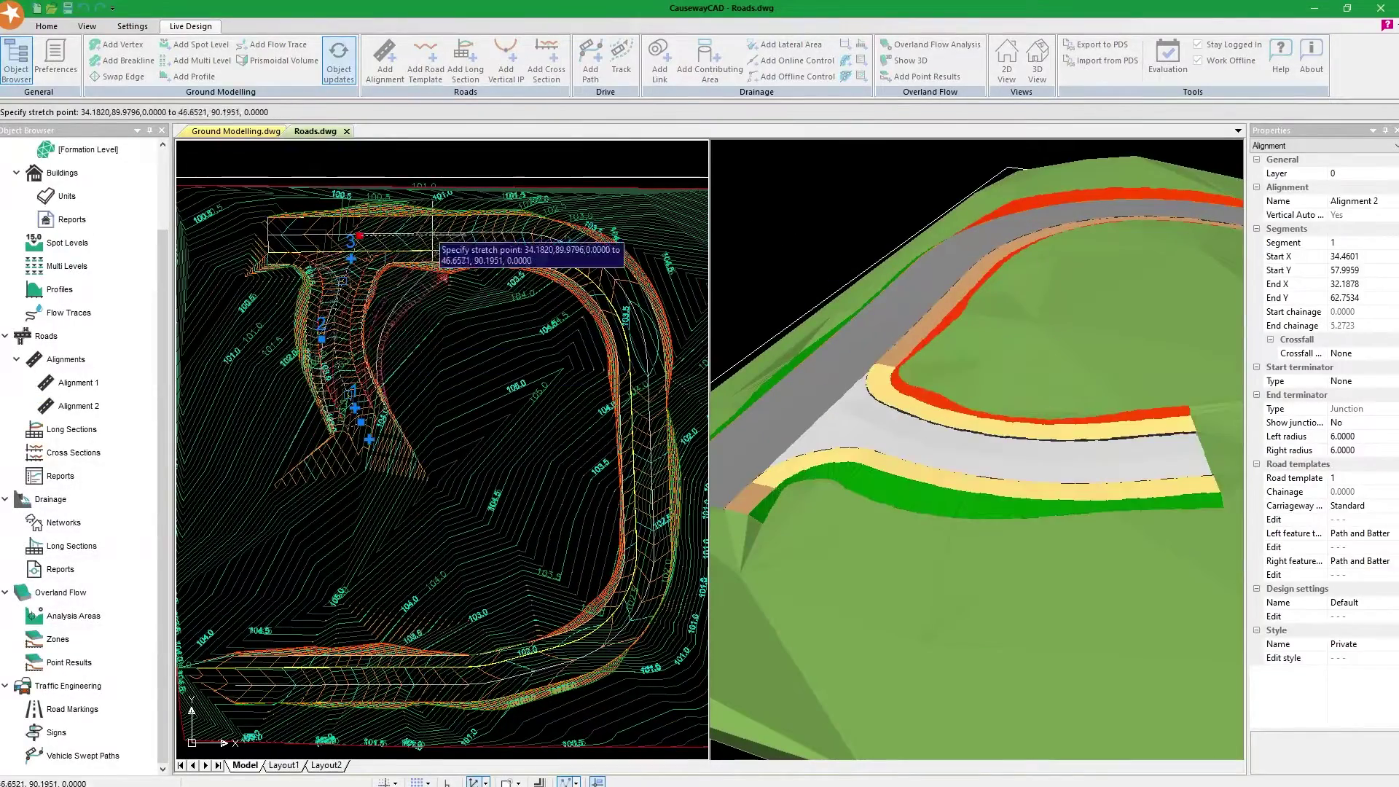
pyautogui.click(362, 427)
pyautogui.click(385, 385)
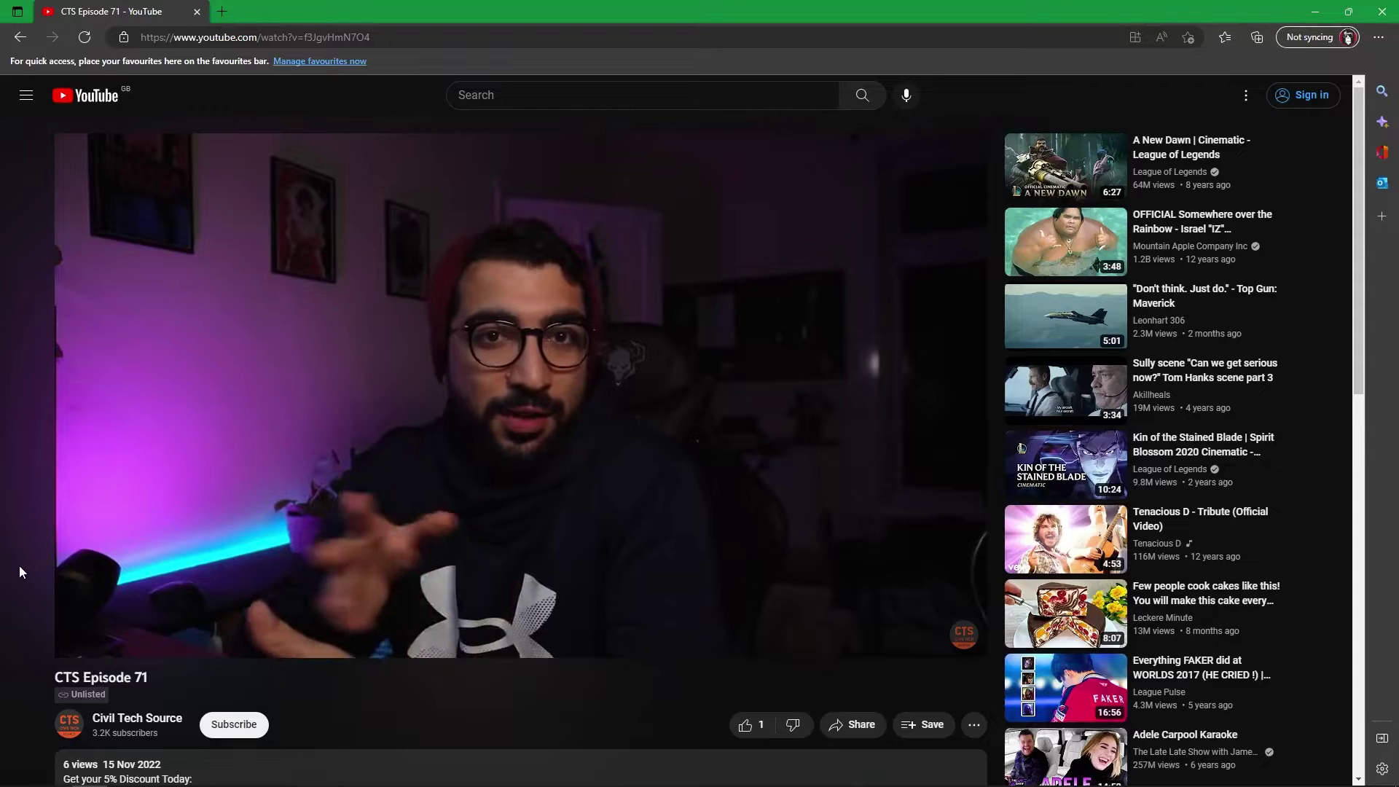
# Expand the video description and open the Causeway Live Design 5% discount link in a new tab.
pyautogui.scroll(-2, 169, 697)
pyautogui.click(169, 696)
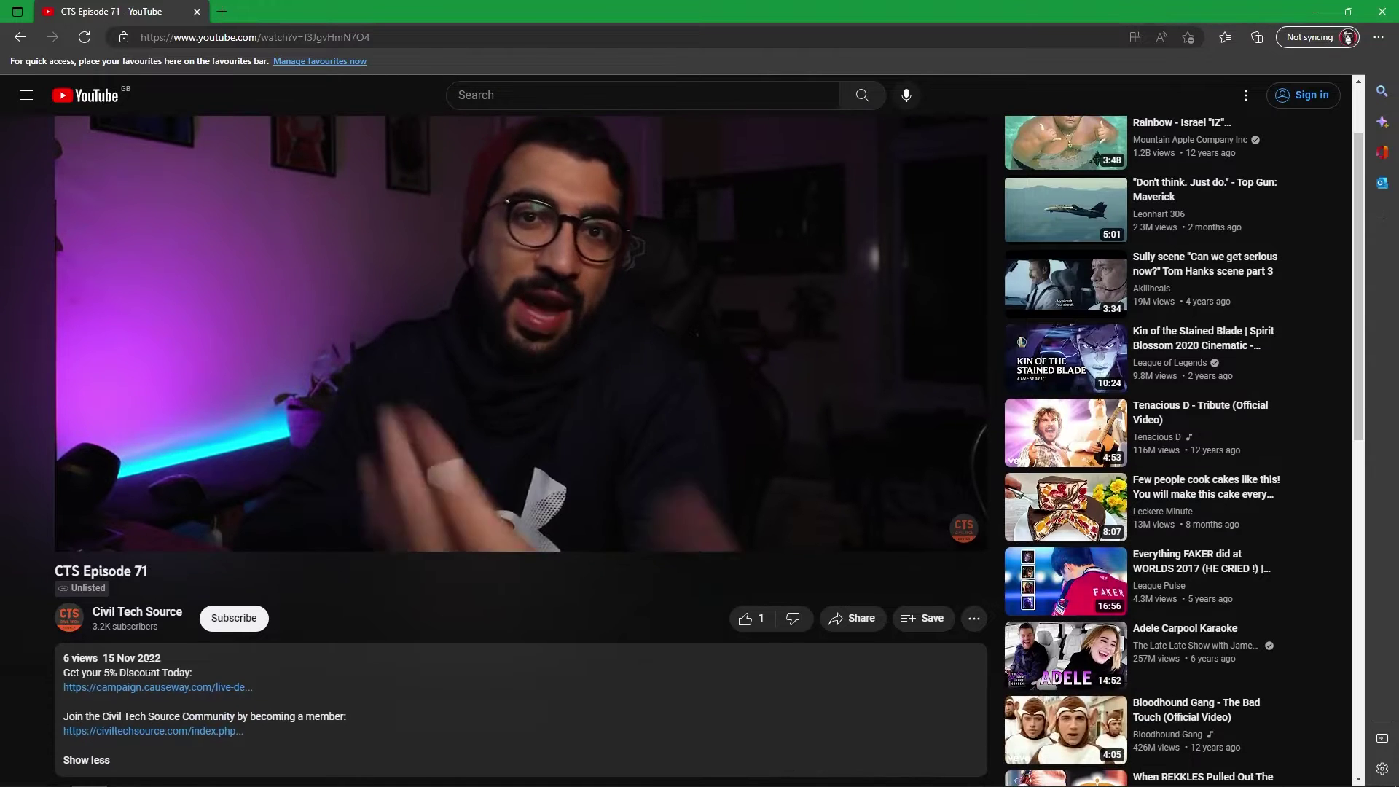
pyautogui.middleClick(169, 689)
pyautogui.click(342, 12)
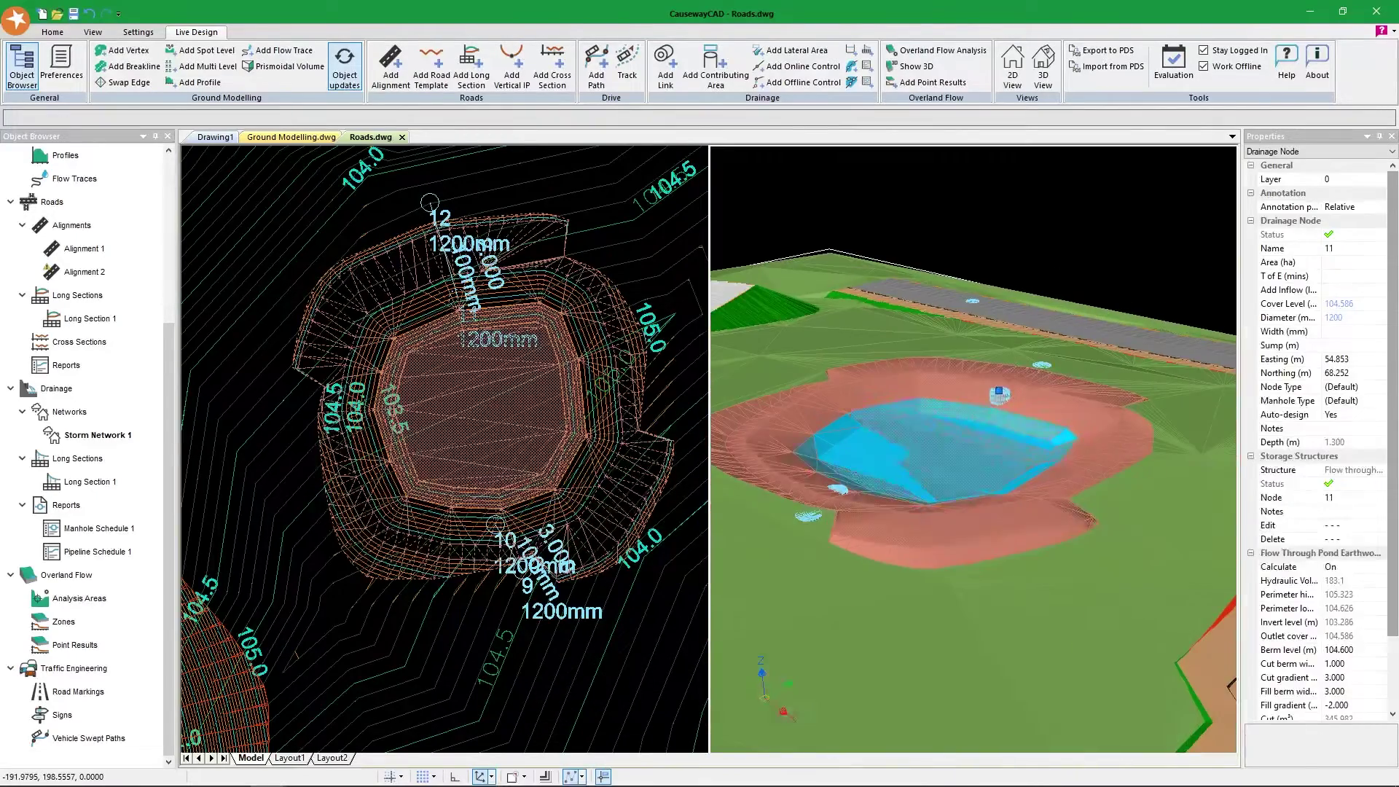
# Zoom into the flow-through pond outline in plan view.
pyautogui.scroll(2, 561, 299)
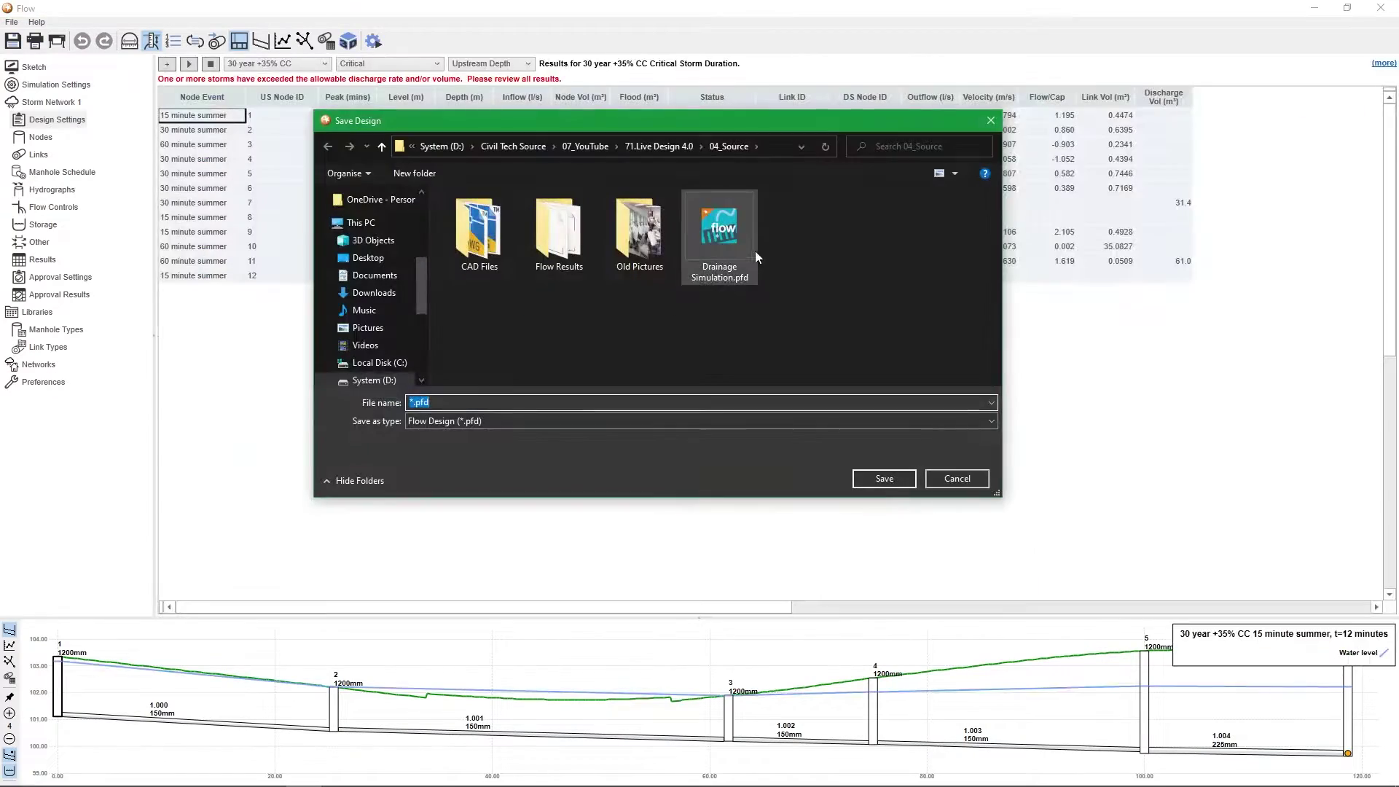
# Select Drainage Simulation.pfd as the file to save the simulation to.
pyautogui.click(755, 252)
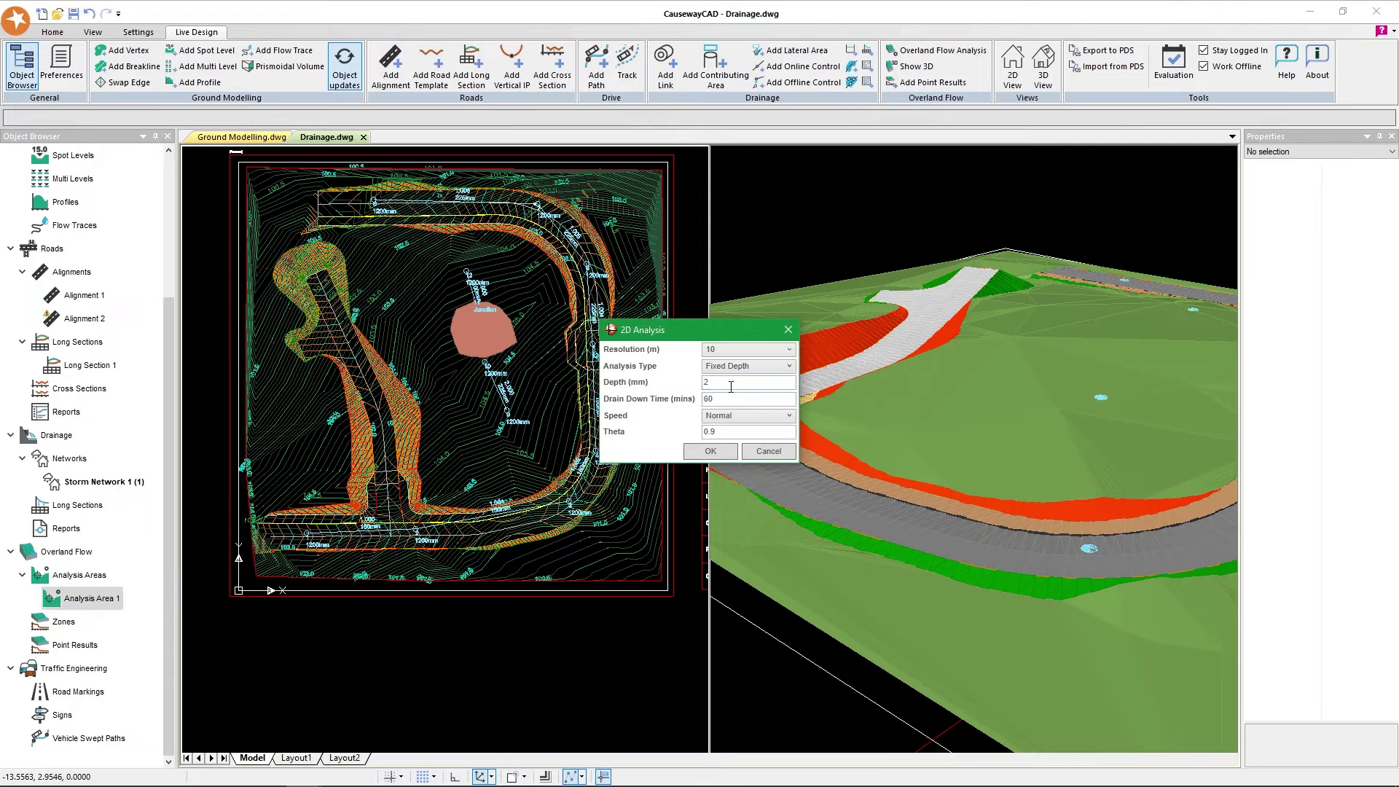
# Switch the overland flow analysis type to Rainfall and run it.
pyautogui.click(733, 392)
pyautogui.click(747, 365)
pyautogui.click(738, 384)
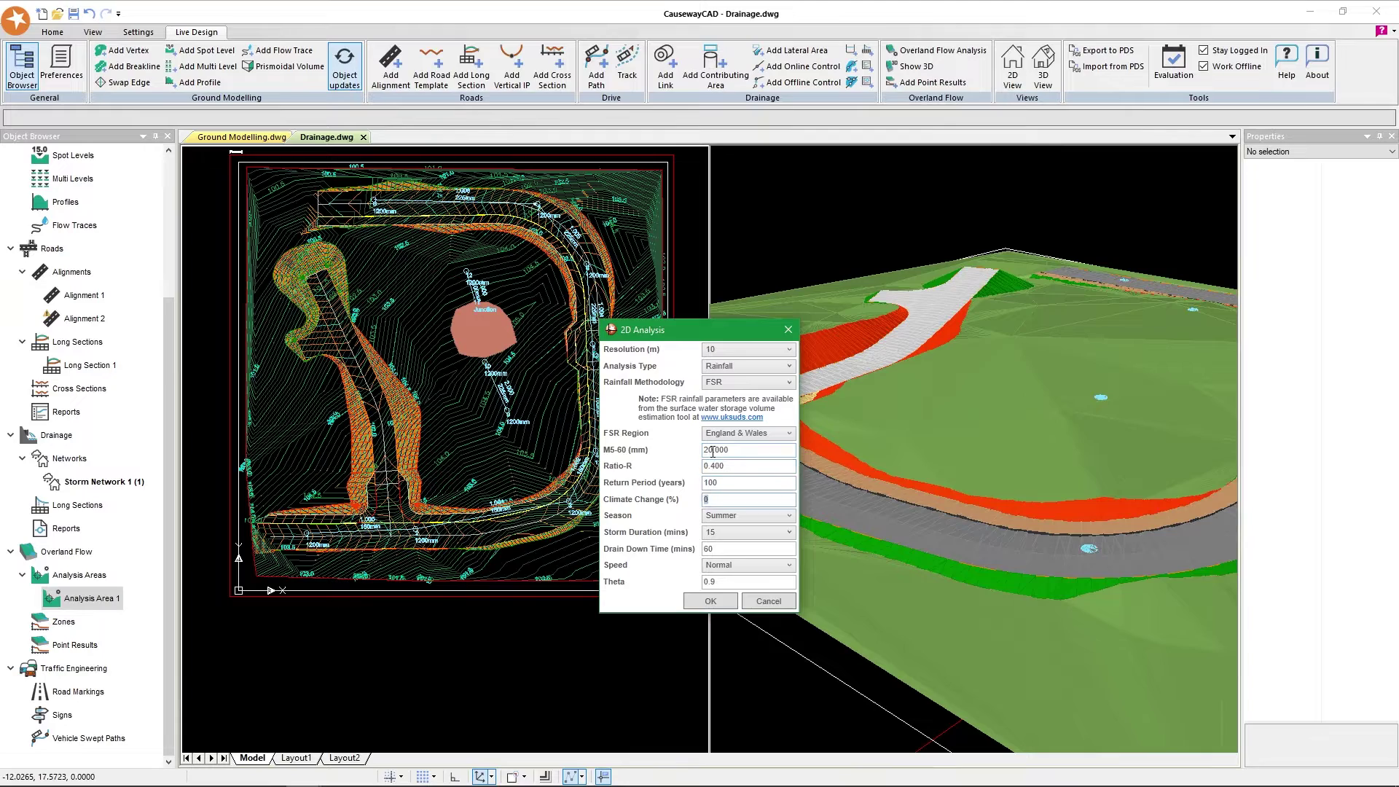
pyautogui.click(710, 601)
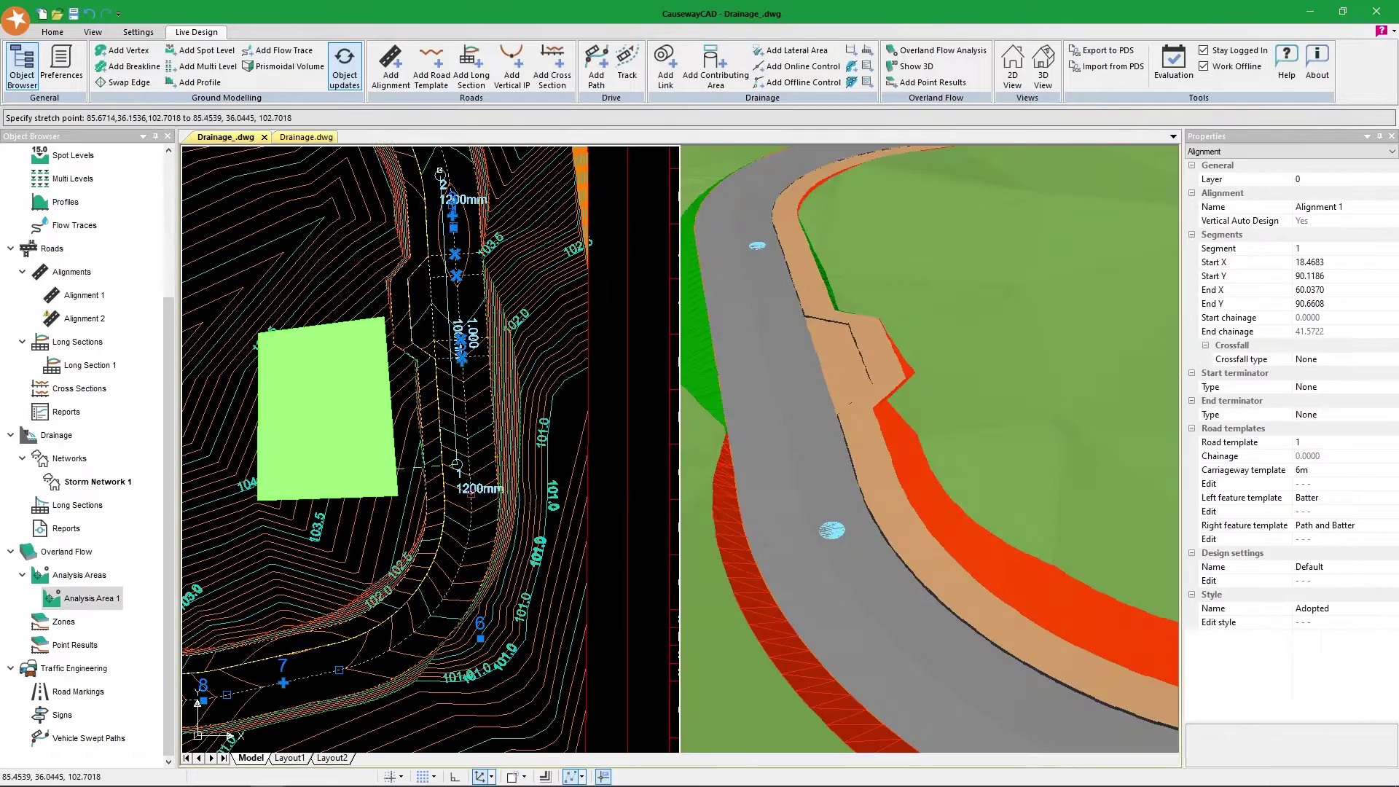
# Move the end point of Alignment 1 to a new position.
pyautogui.click(510, 460)
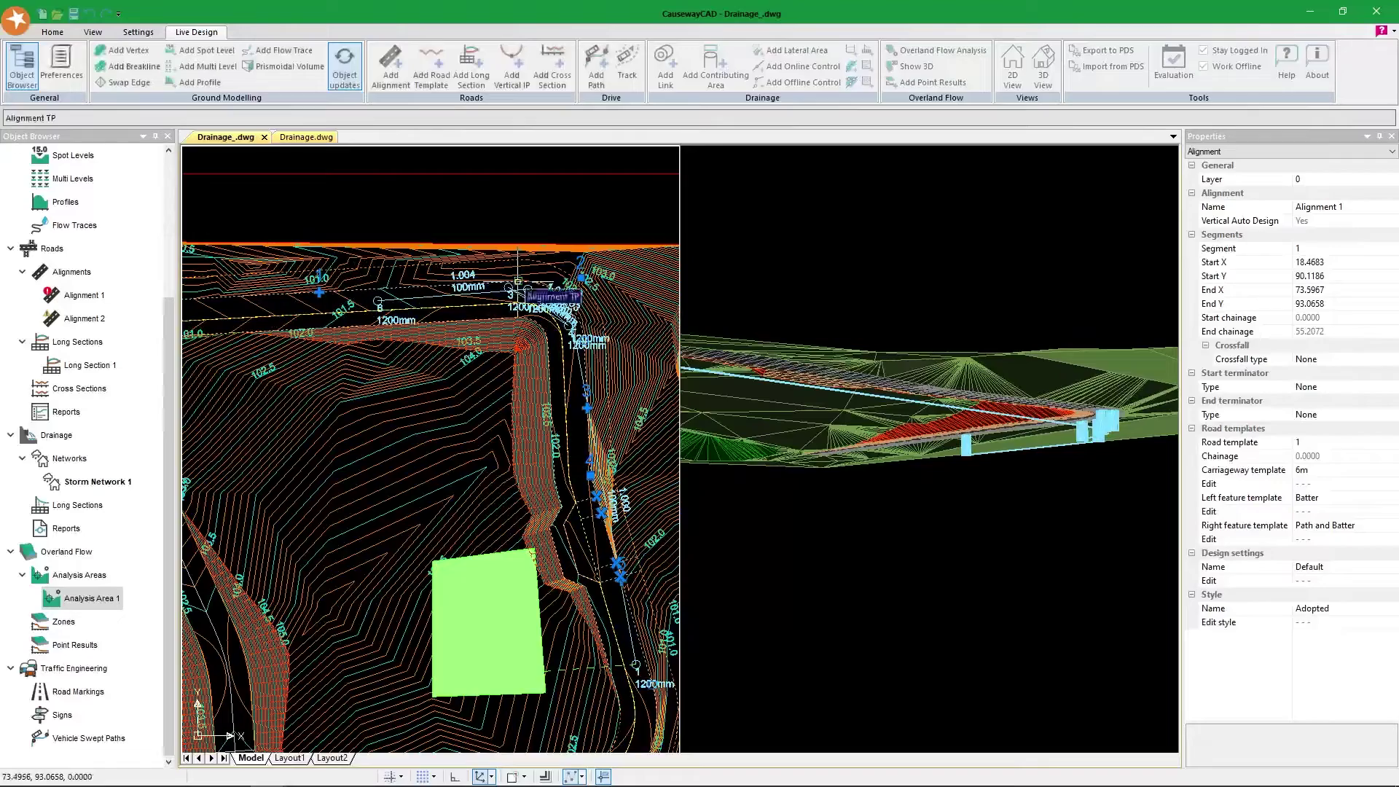
pyautogui.click(519, 282)
pyautogui.moveTo(594, 656); pyautogui.dragTo(528, 178, button='middle')
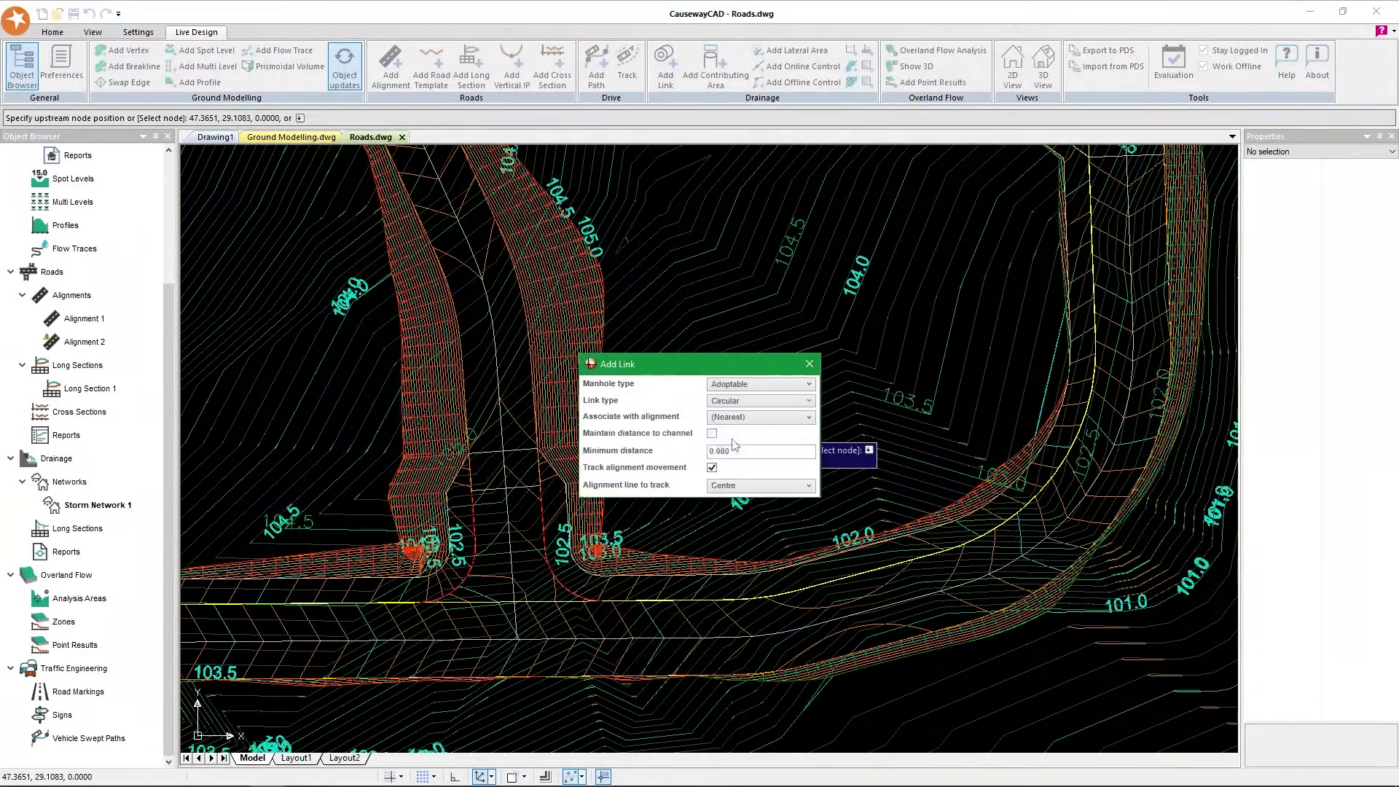
# Add a five-node drainage link run tracking the alignment centre line, then undo once.
pyautogui.click(731, 488)
pyautogui.click(703, 554)
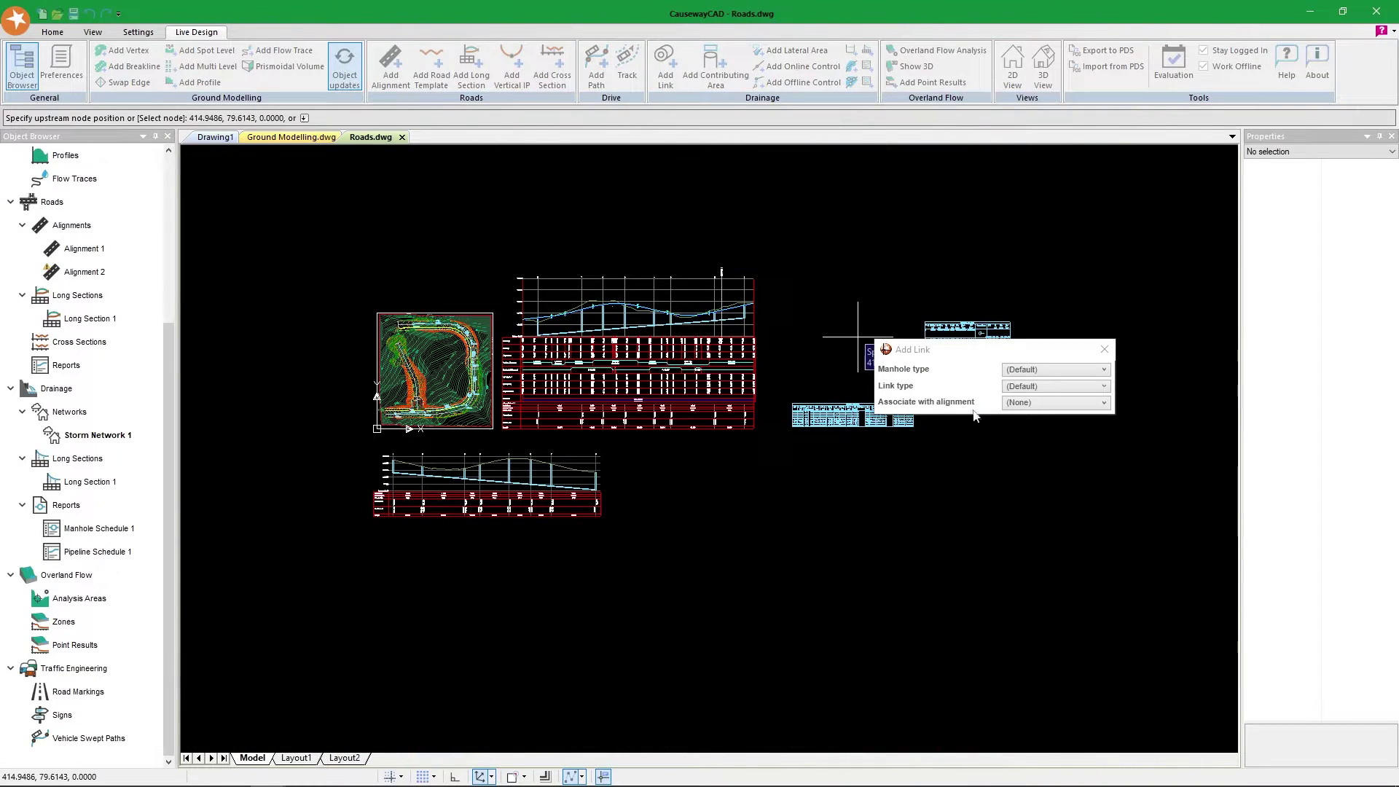
pyautogui.click(745, 497)
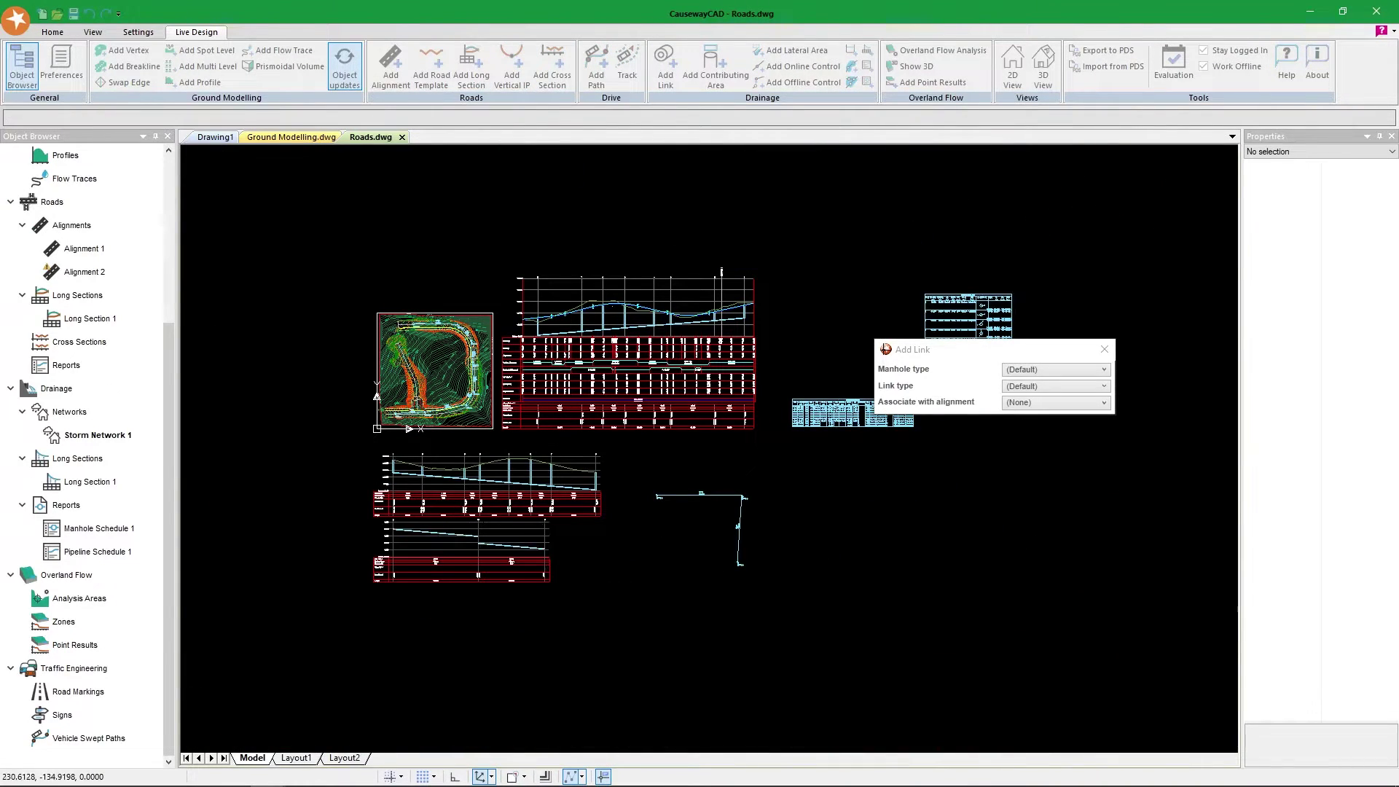
pyautogui.click(740, 564)
pyautogui.click(645, 586)
pyautogui.click(826, 583)
pyautogui.press('Return')
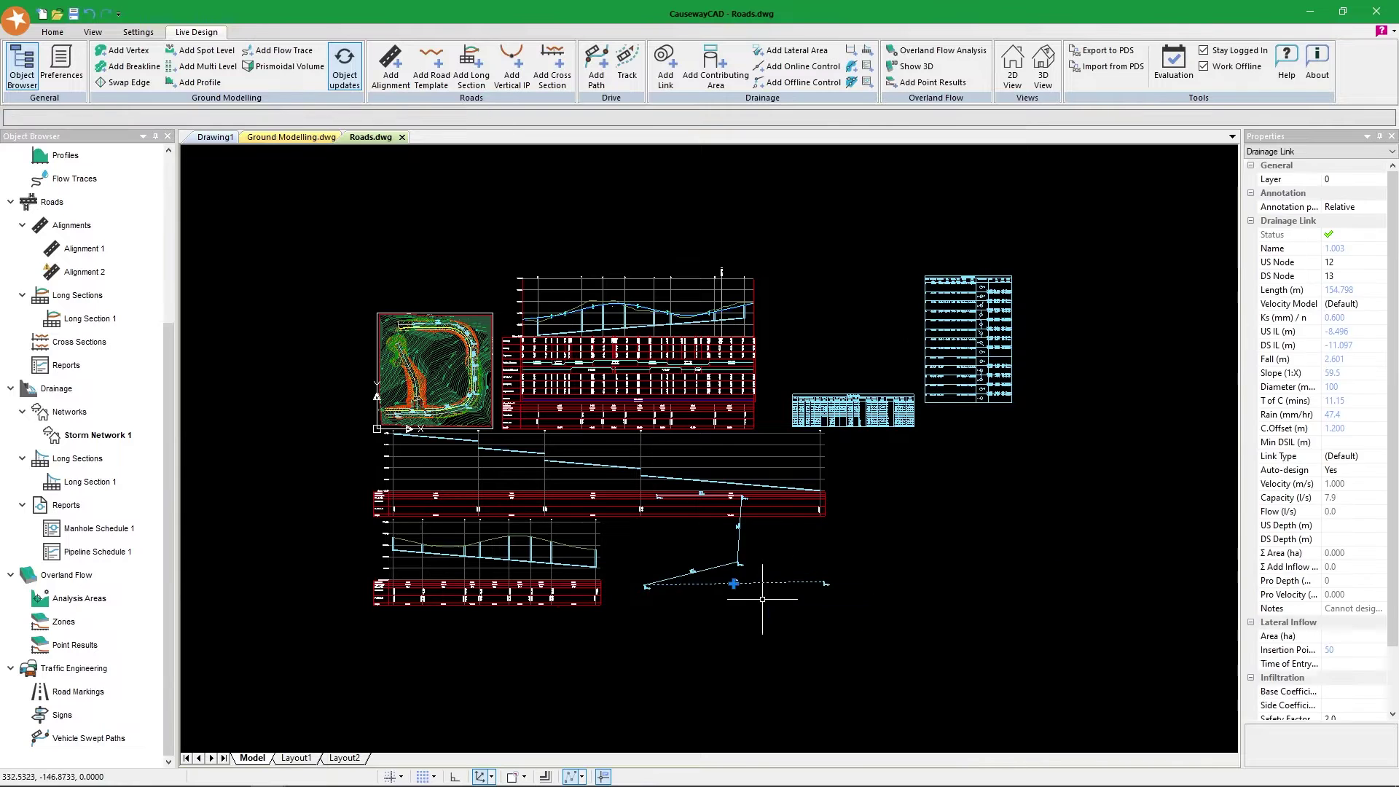
pyautogui.hotkey('ctrl', 'z')
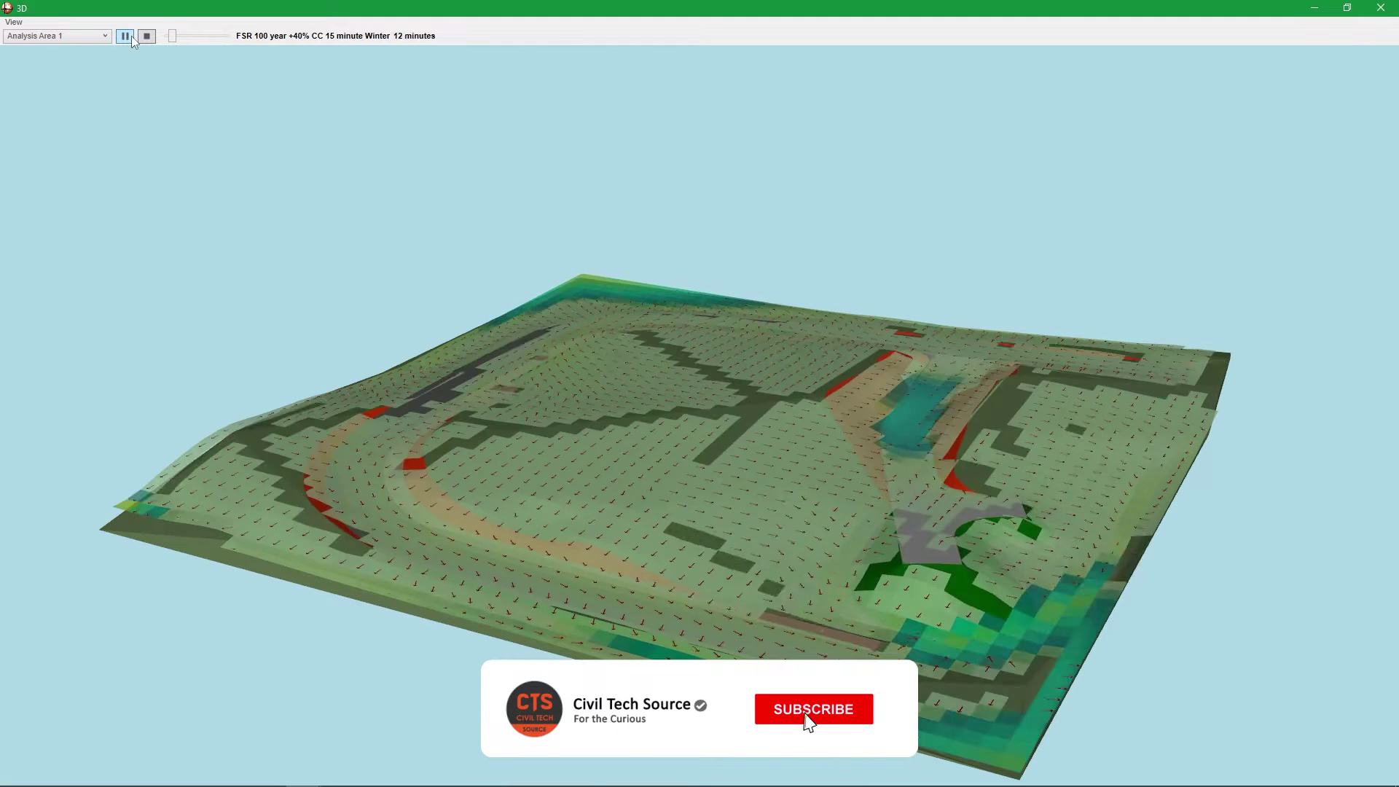
# Draw a rectangular Analysis Area 1 over the site.
pyautogui.rightClick(81, 690)
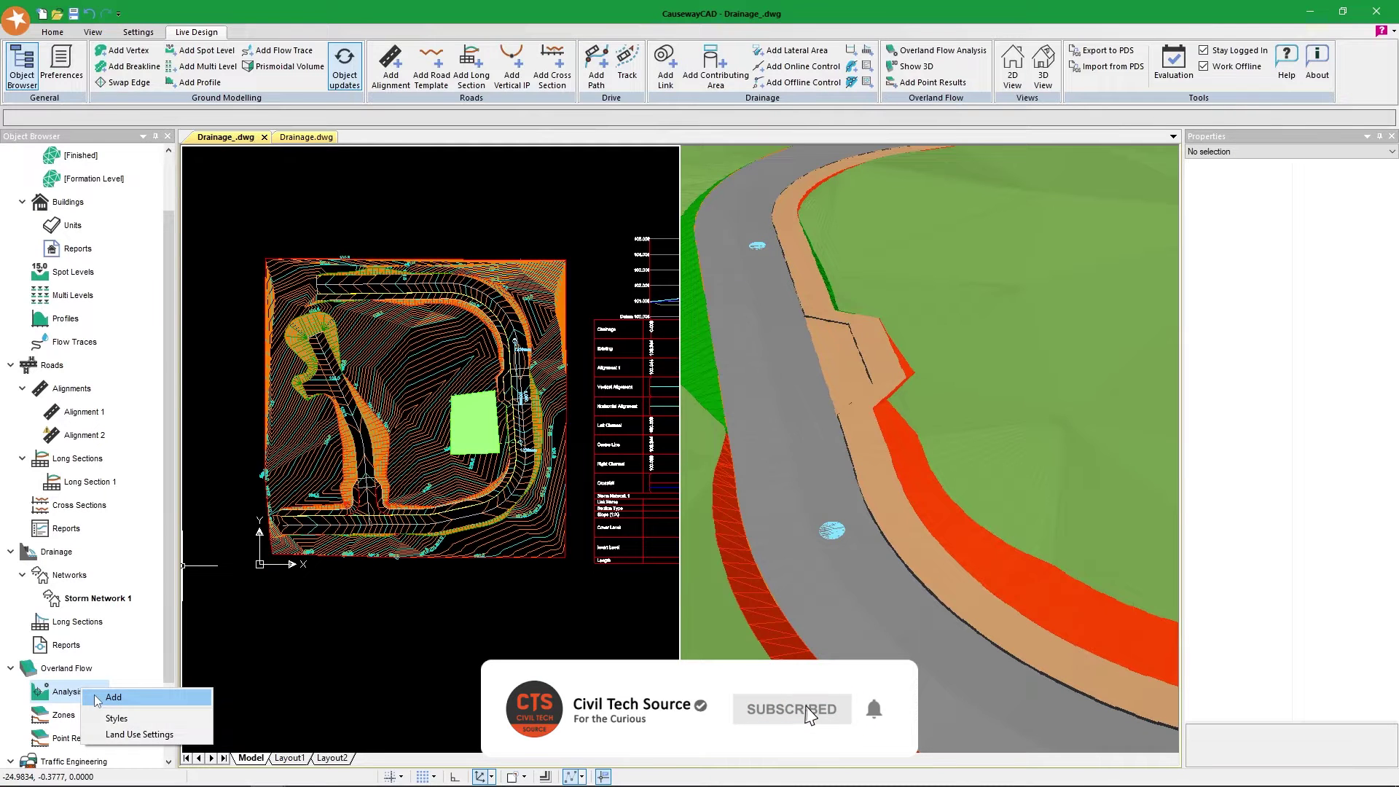
pyautogui.click(97, 700)
pyautogui.click(234, 228)
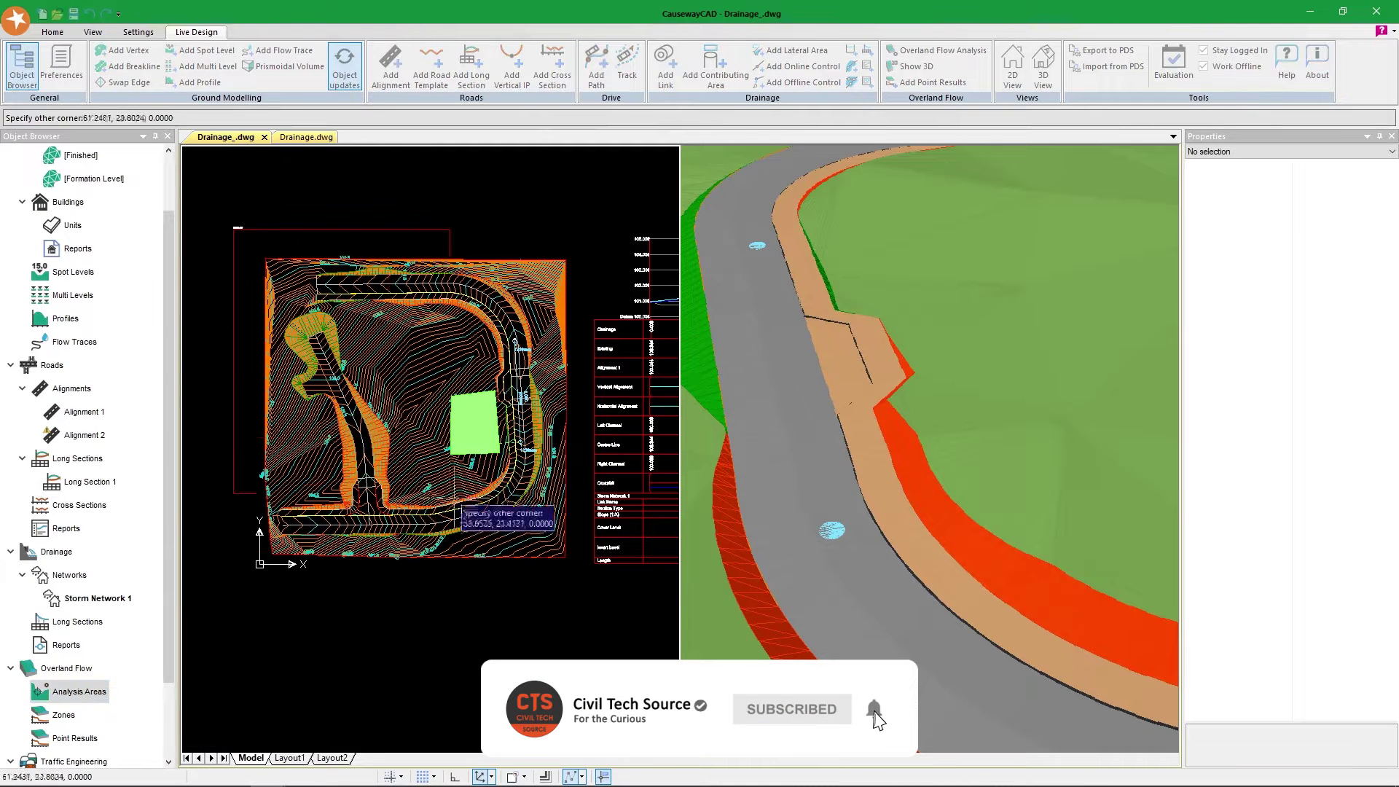
pyautogui.click(580, 583)
# Run an overland flow analysis on Analysis Area 1 and enlarge the 3D results window.
pyautogui.rightClick(90, 604)
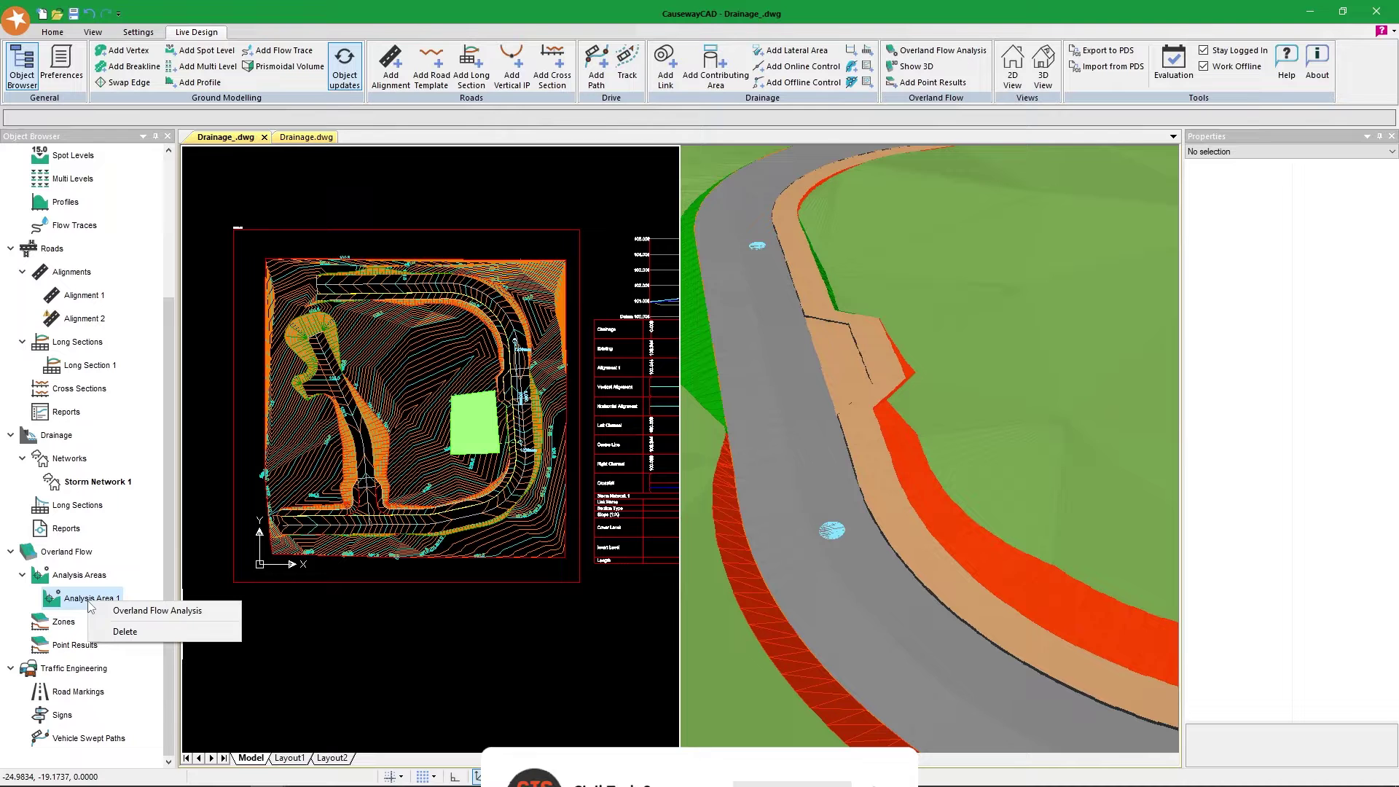
pyautogui.click(141, 612)
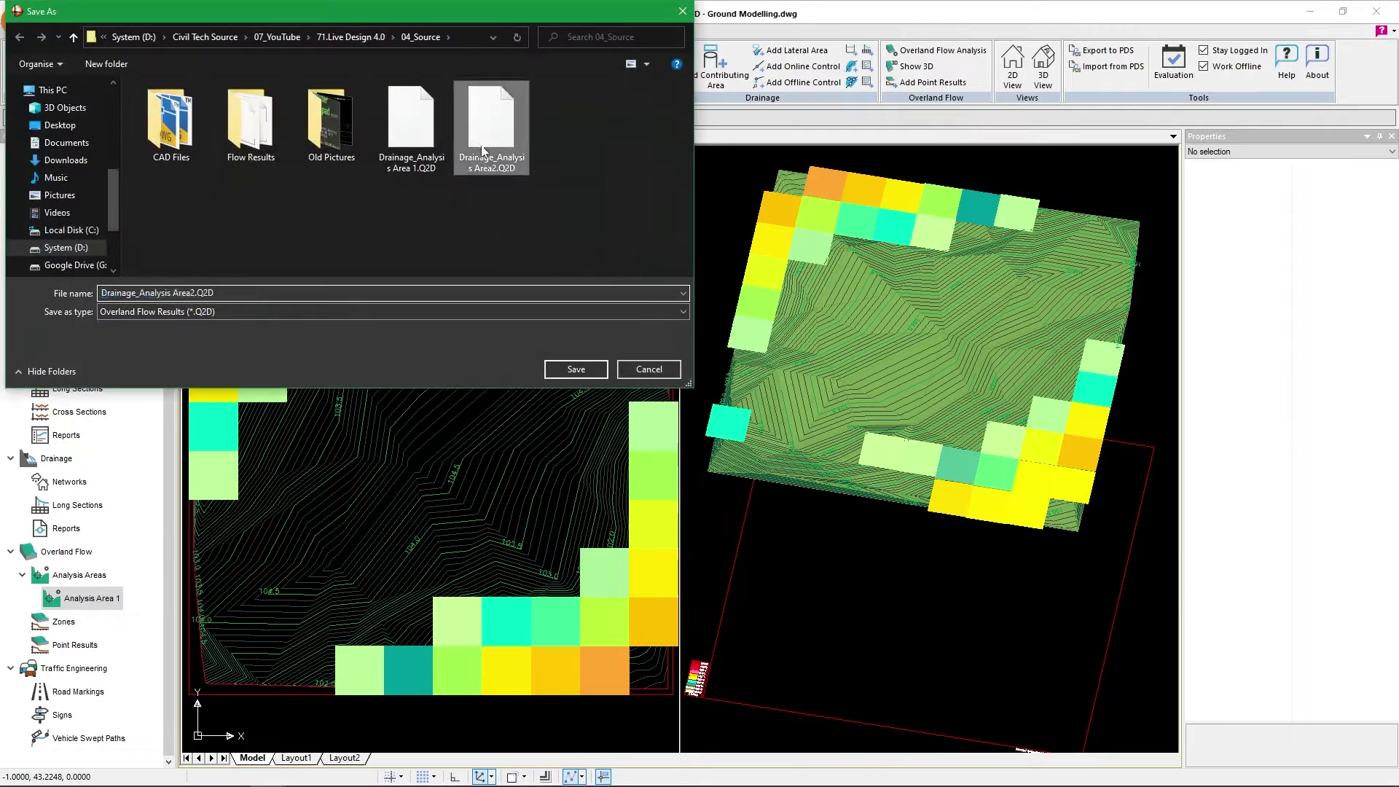
pyautogui.click(576, 370)
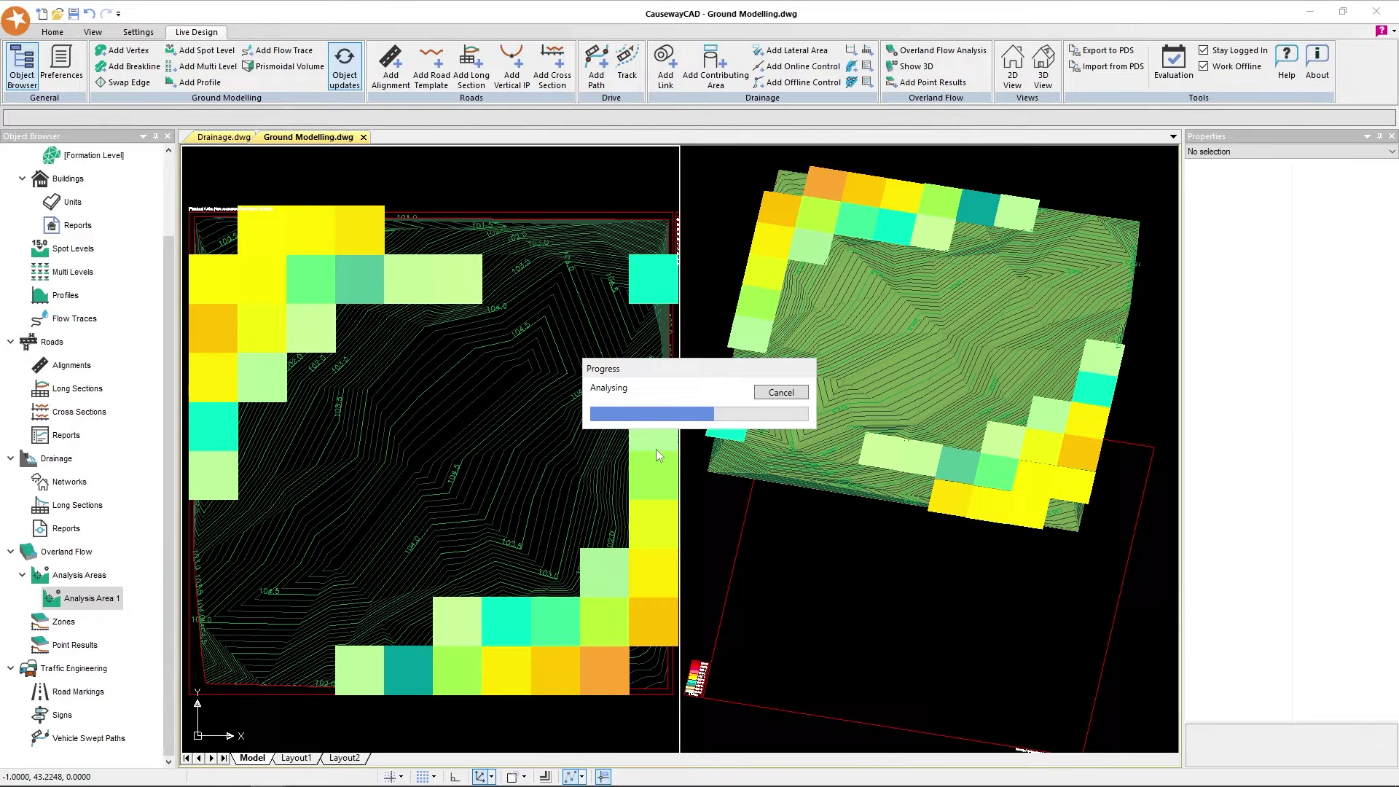
pyautogui.click(752, 295)
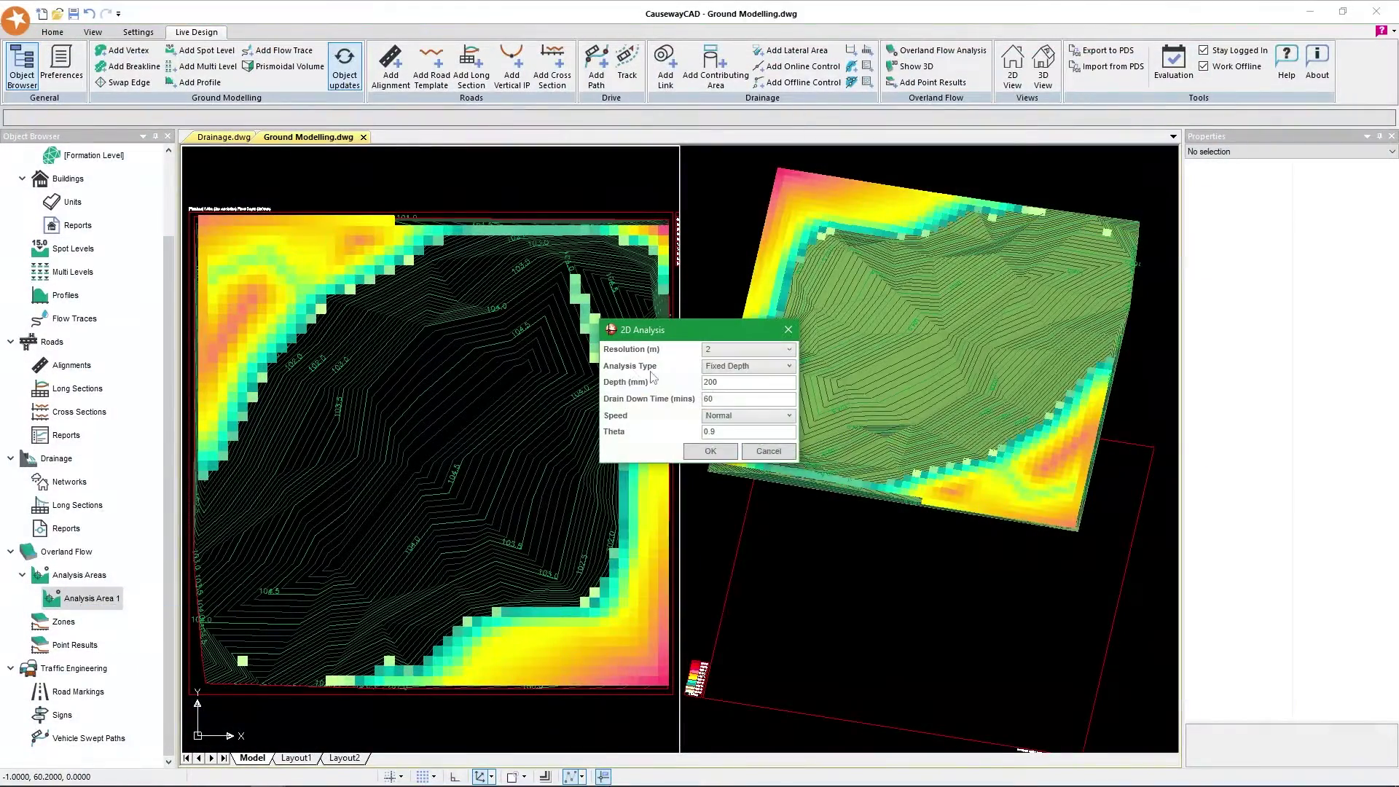
# Rerun the analysis with FSR rainfall and play the flood animation full screen.
pyautogui.click(711, 450)
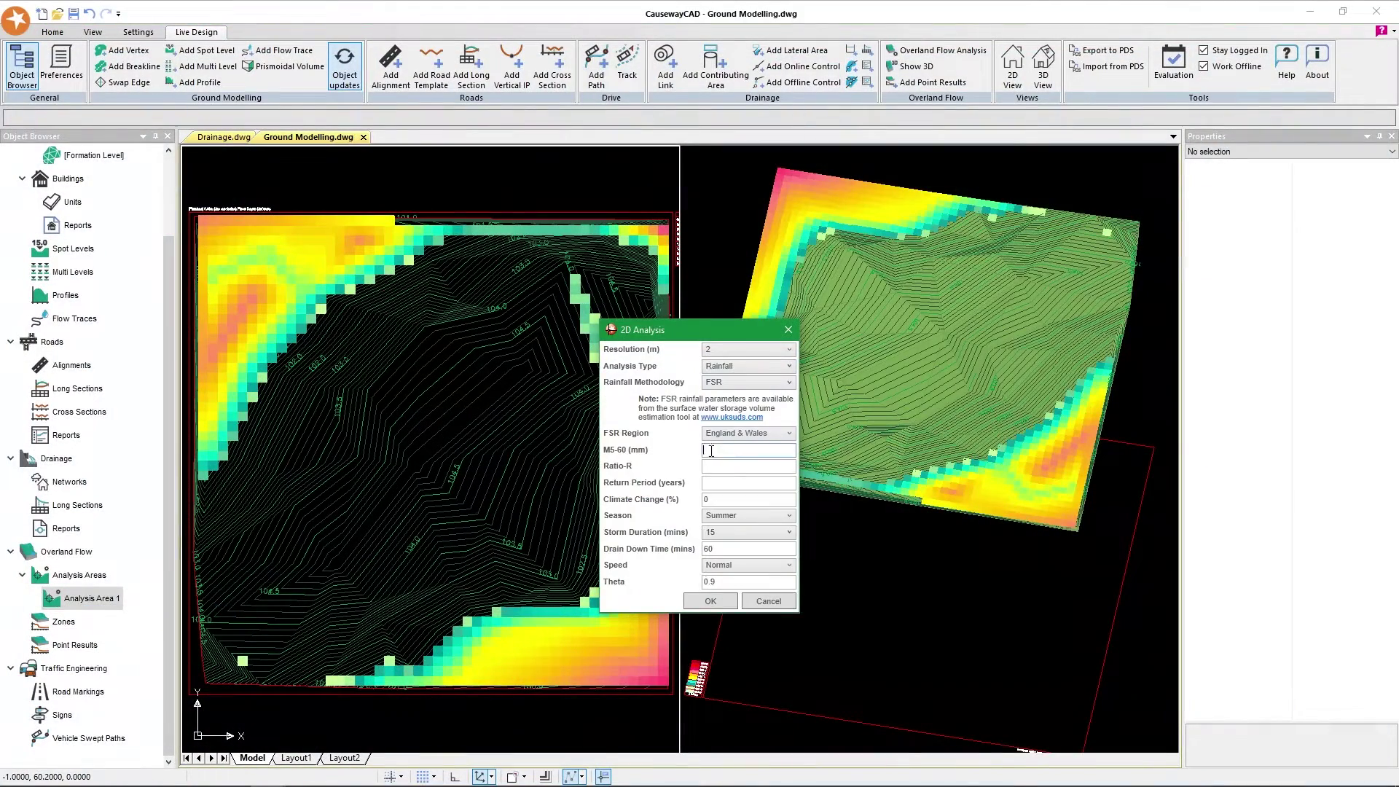
pyautogui.click(711, 601)
pyautogui.click(571, 368)
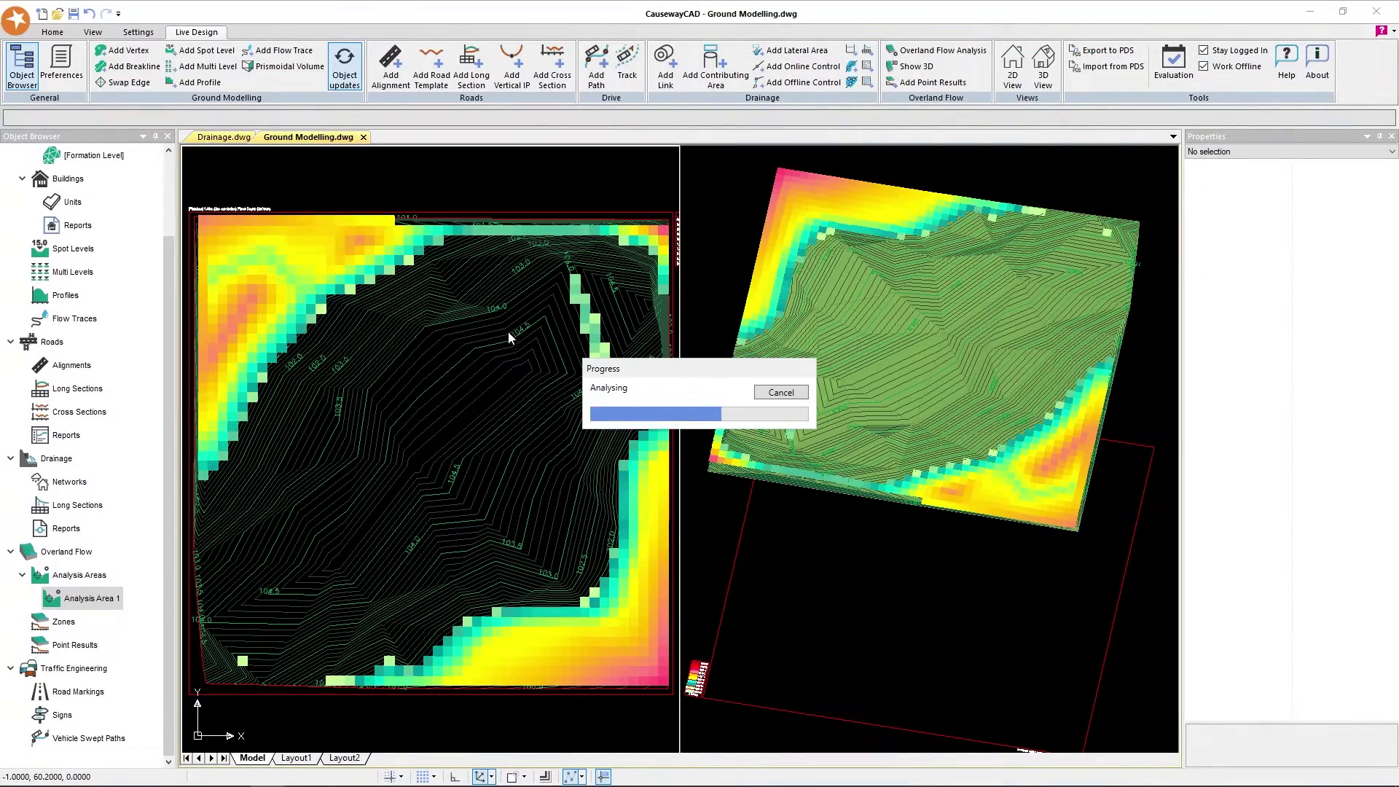
pyautogui.click(754, 296)
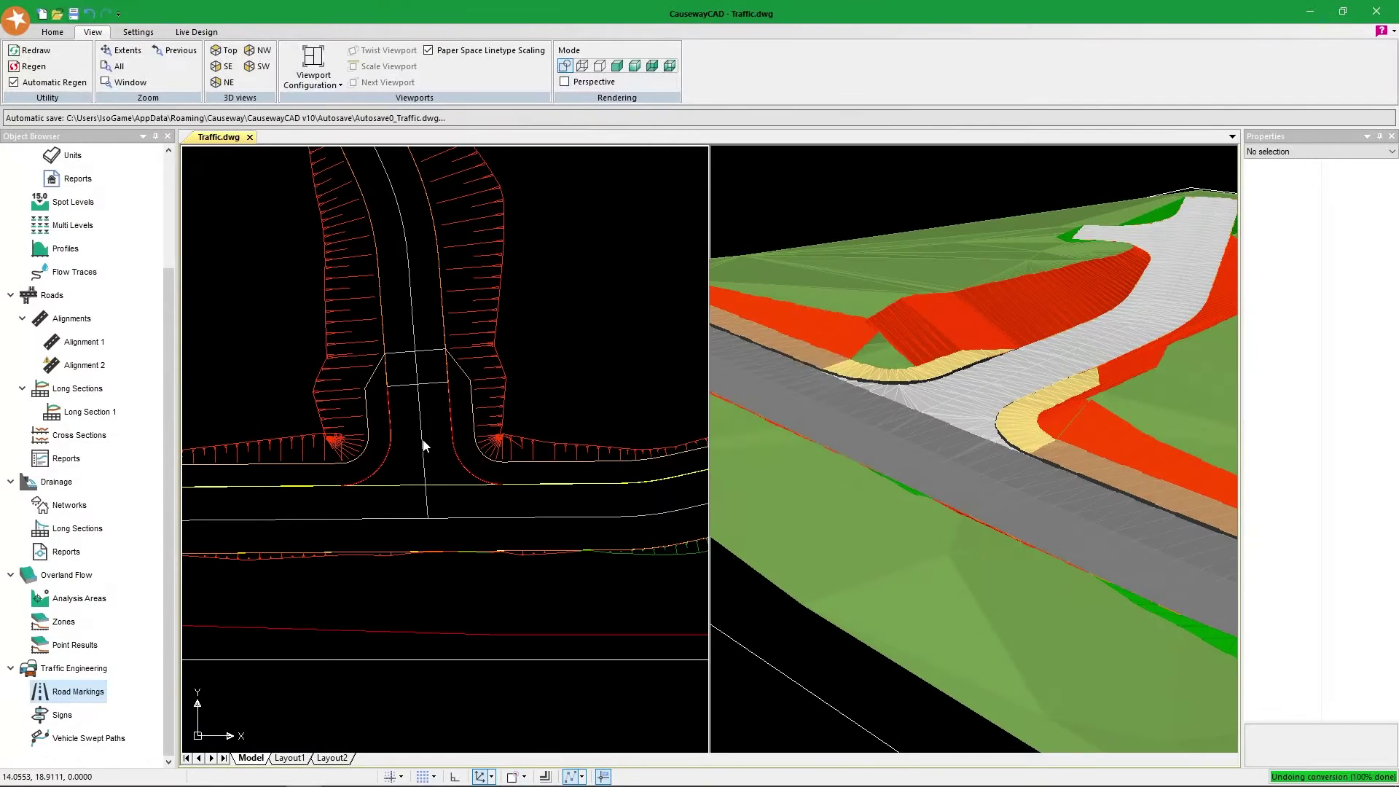
# Create double-yellow line markings from the kerb lines and stretch one further up the road.
pyautogui.press('Return')
pyautogui.rightClick(78, 668)
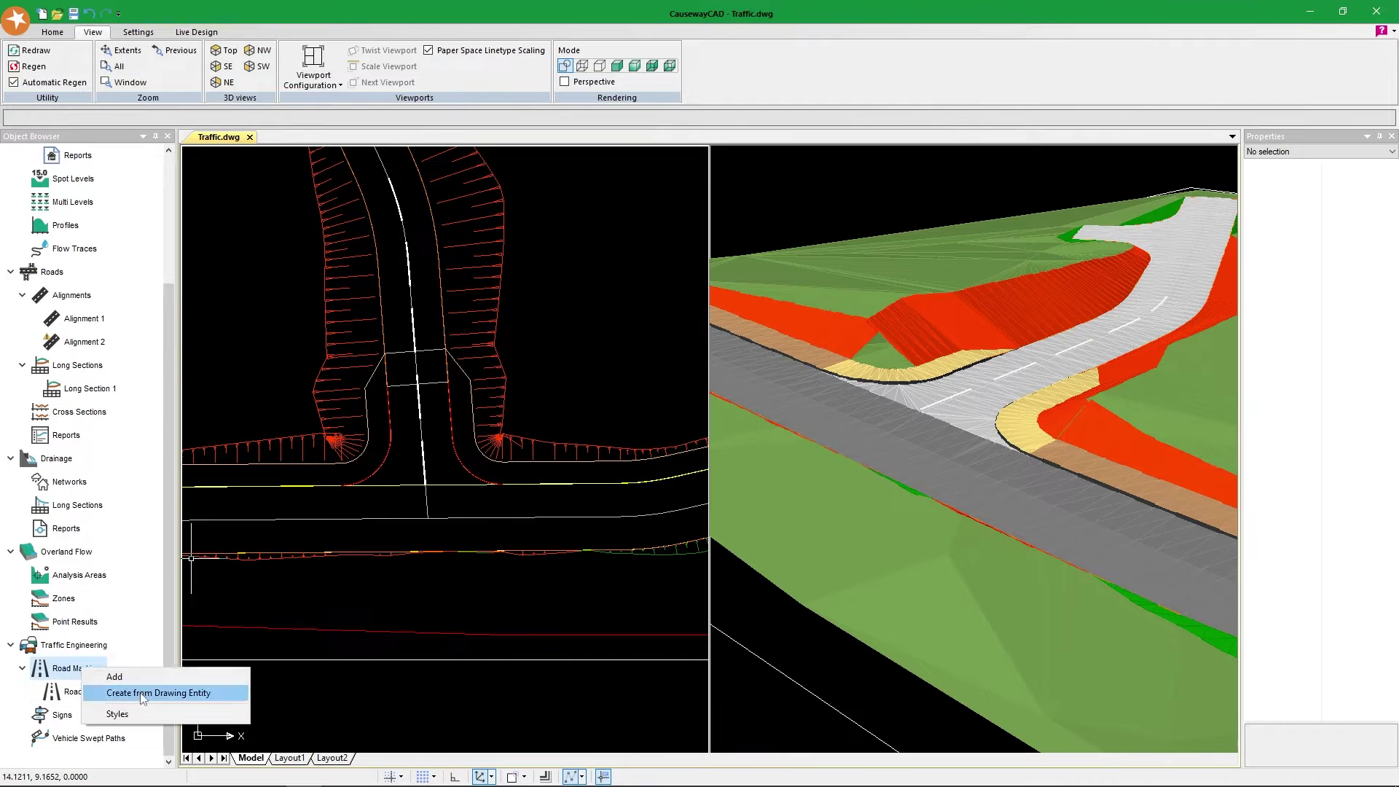
pyautogui.click(313, 693)
pyautogui.click(831, 390)
pyautogui.click(751, 537)
pyautogui.press('Return')
pyautogui.scroll(3, 409, 466)
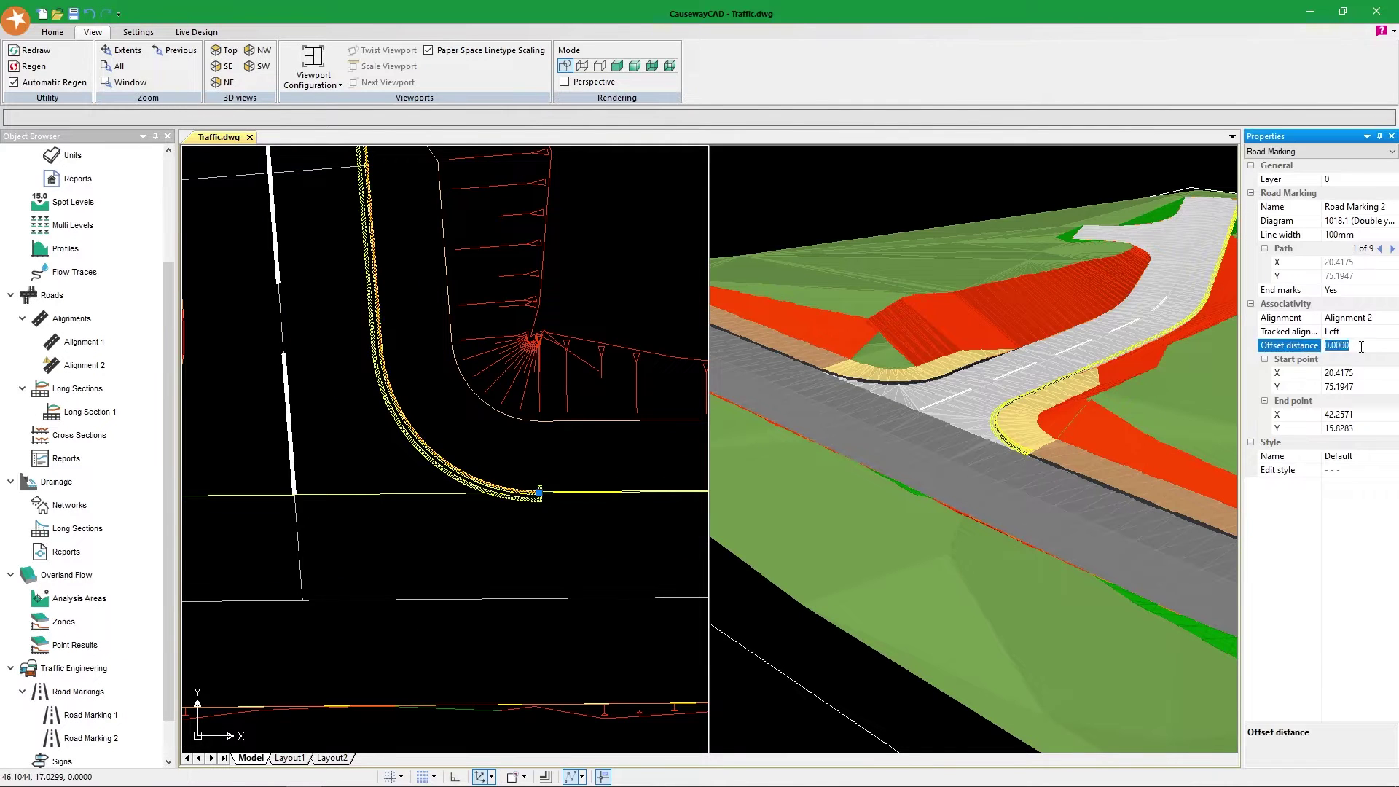
pyautogui.click(540, 492)
pyautogui.scroll(-3, 583, 467)
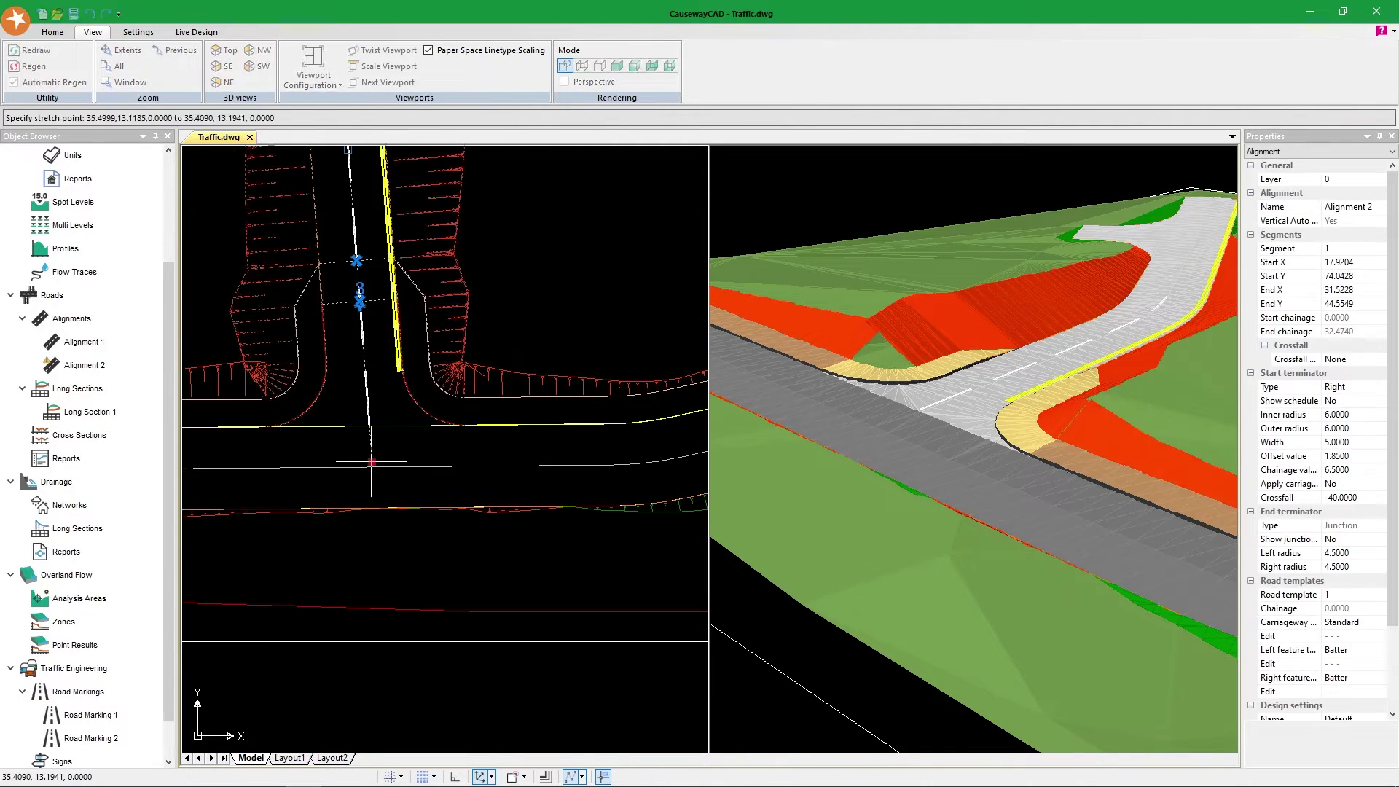
pyautogui.click(400, 319)
# Place a 670 (Speed limit) sign beside the alignment.
pyautogui.rightClick(62, 761)
pyautogui.click(236, 624)
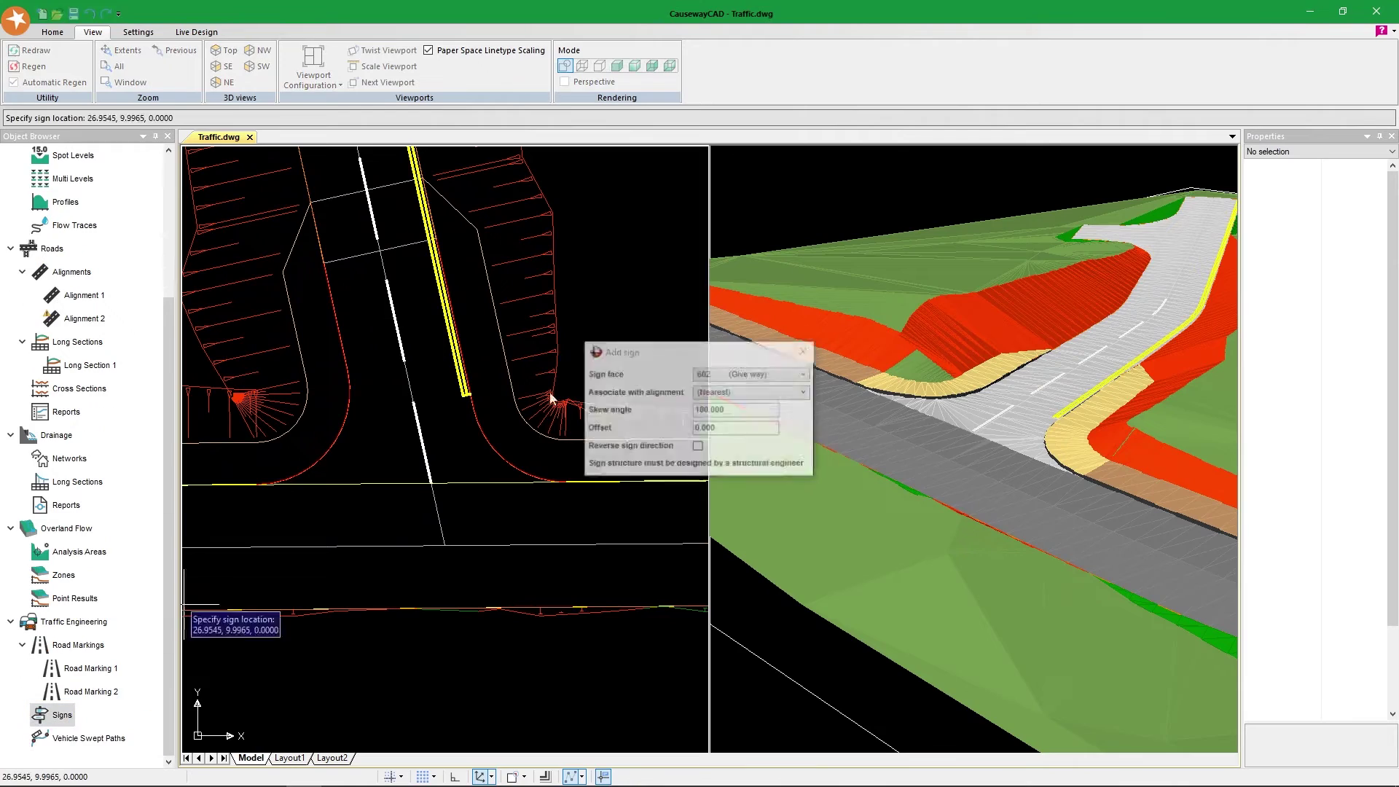
pyautogui.click(744, 374)
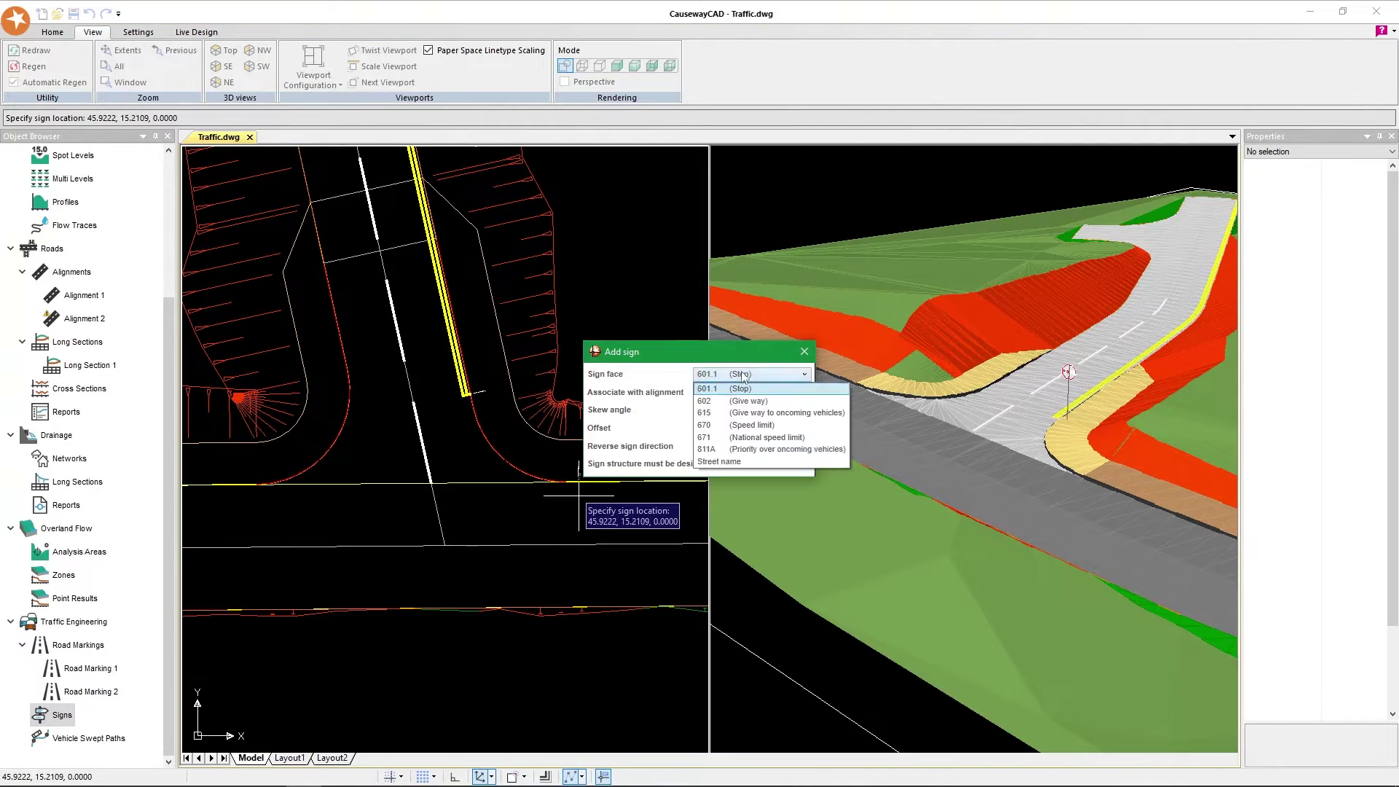
pyautogui.click(750, 425)
pyautogui.scroll(2, 488, 460)
pyautogui.click(500, 457)
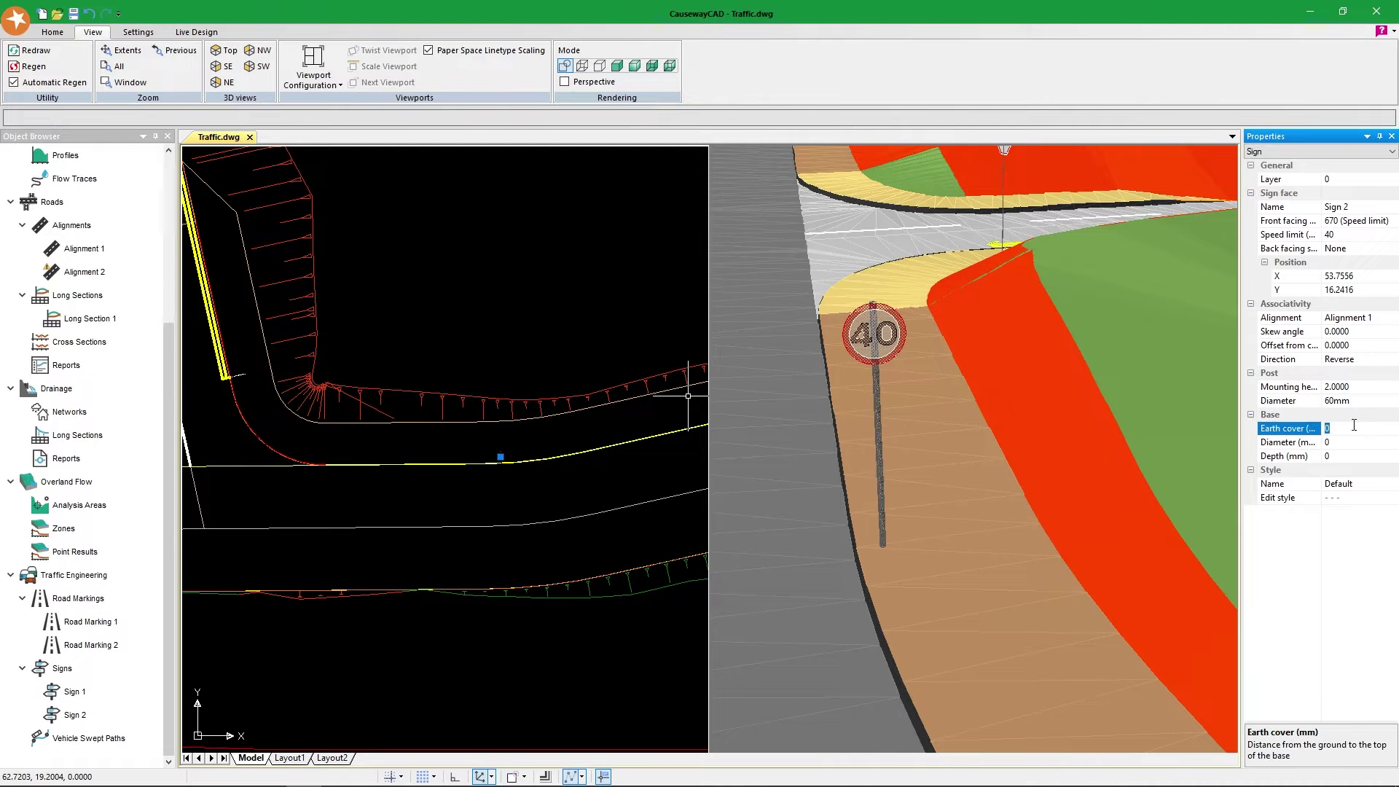
# Set Sign 1's offset to 2.0 from the channel and its base to 500 mm diameter, 1000 mm deep.
pyautogui.write('1')
pyautogui.click(1366, 333)
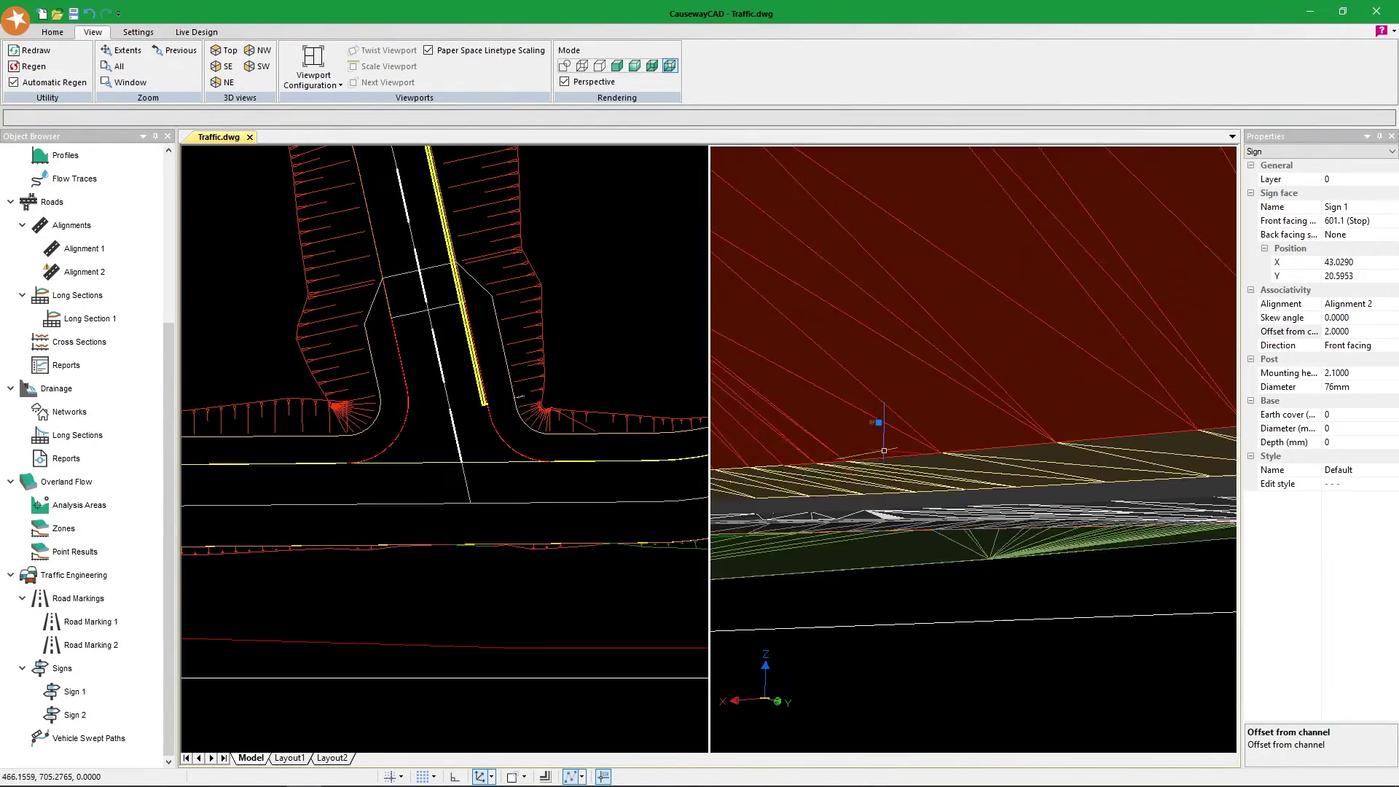
pyautogui.click(1348, 413)
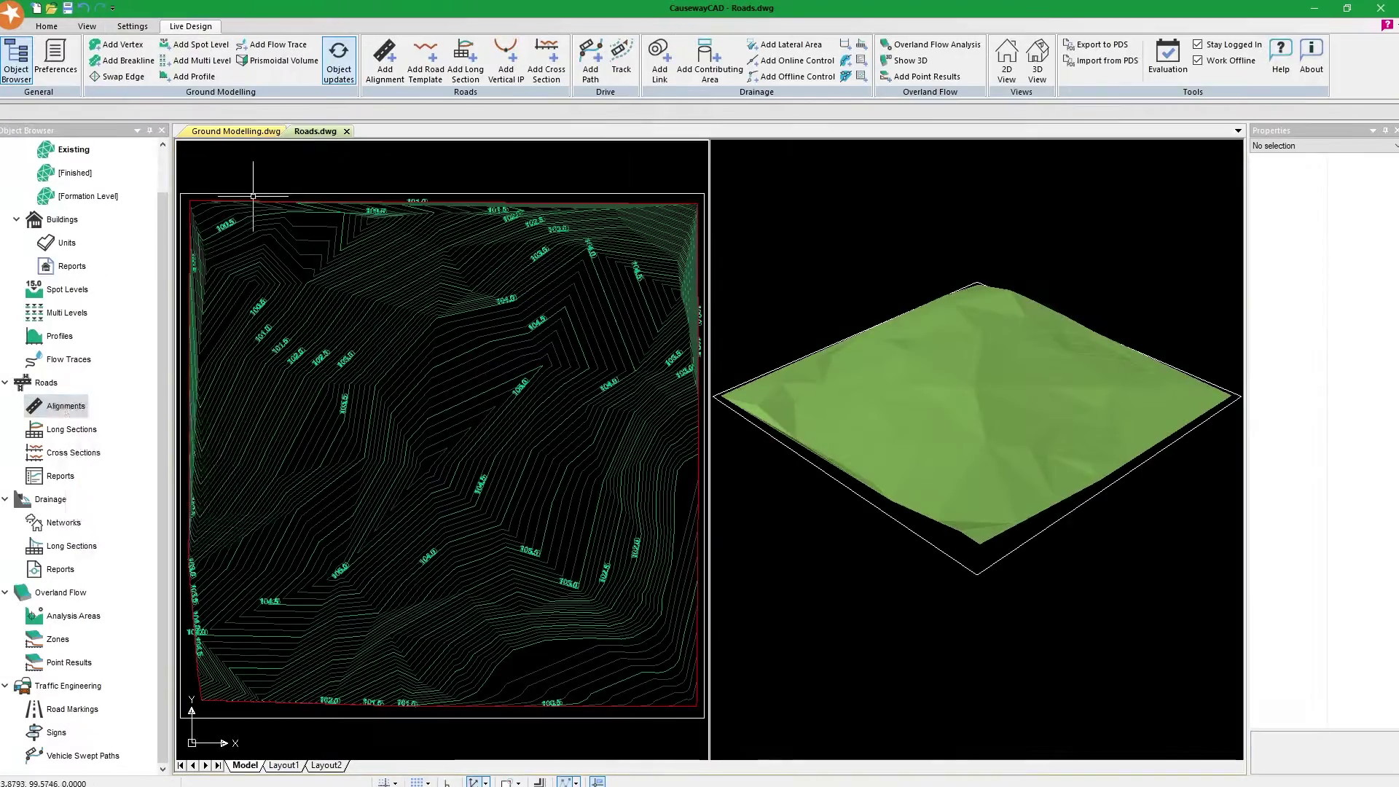
# Review alignment styles, design settings and carriageway templates, choosing the Path and Batter feature template.
pyautogui.rightClick(65, 406)
pyautogui.click(101, 451)
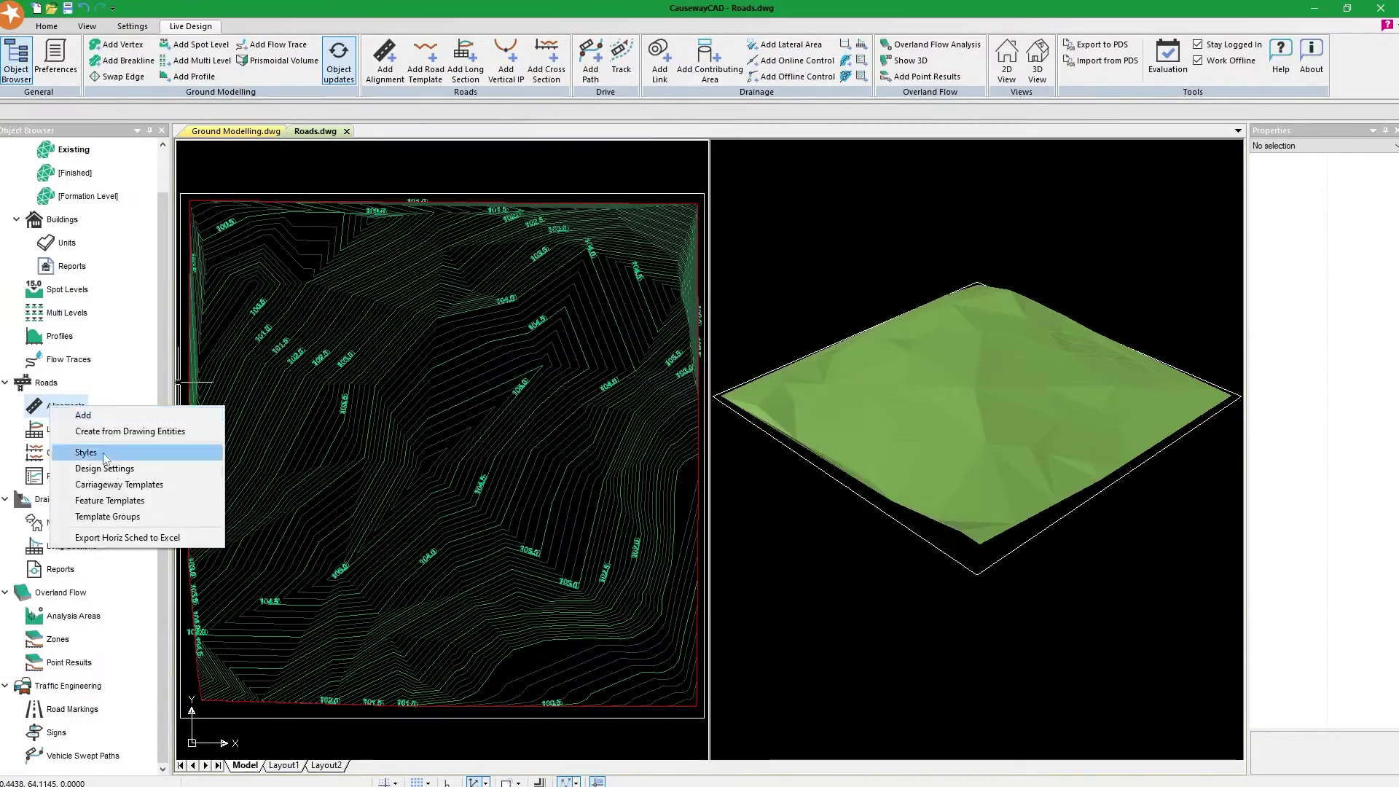
pyautogui.click(104, 468)
pyautogui.scroll(-3, 695, 343)
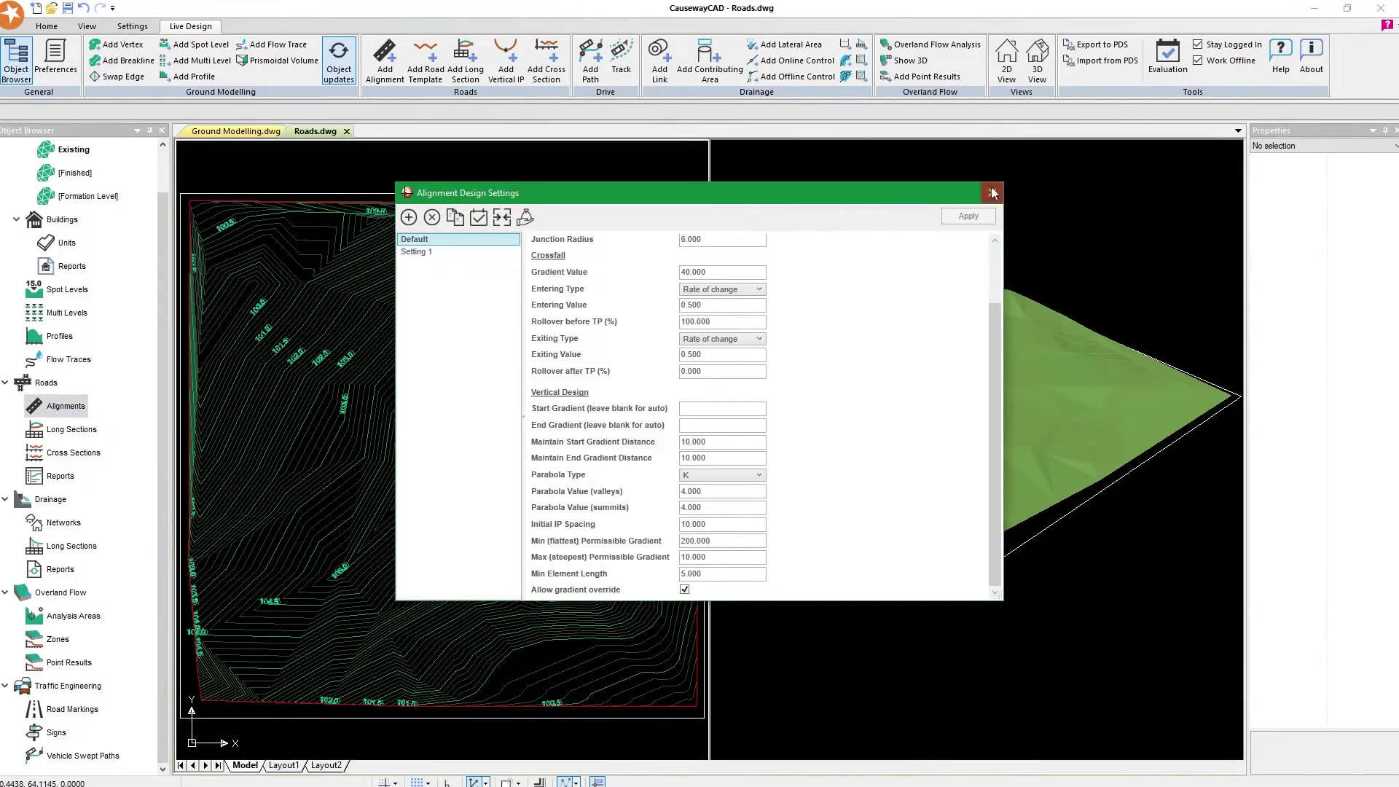
pyautogui.click(991, 193)
pyautogui.click(994, 193)
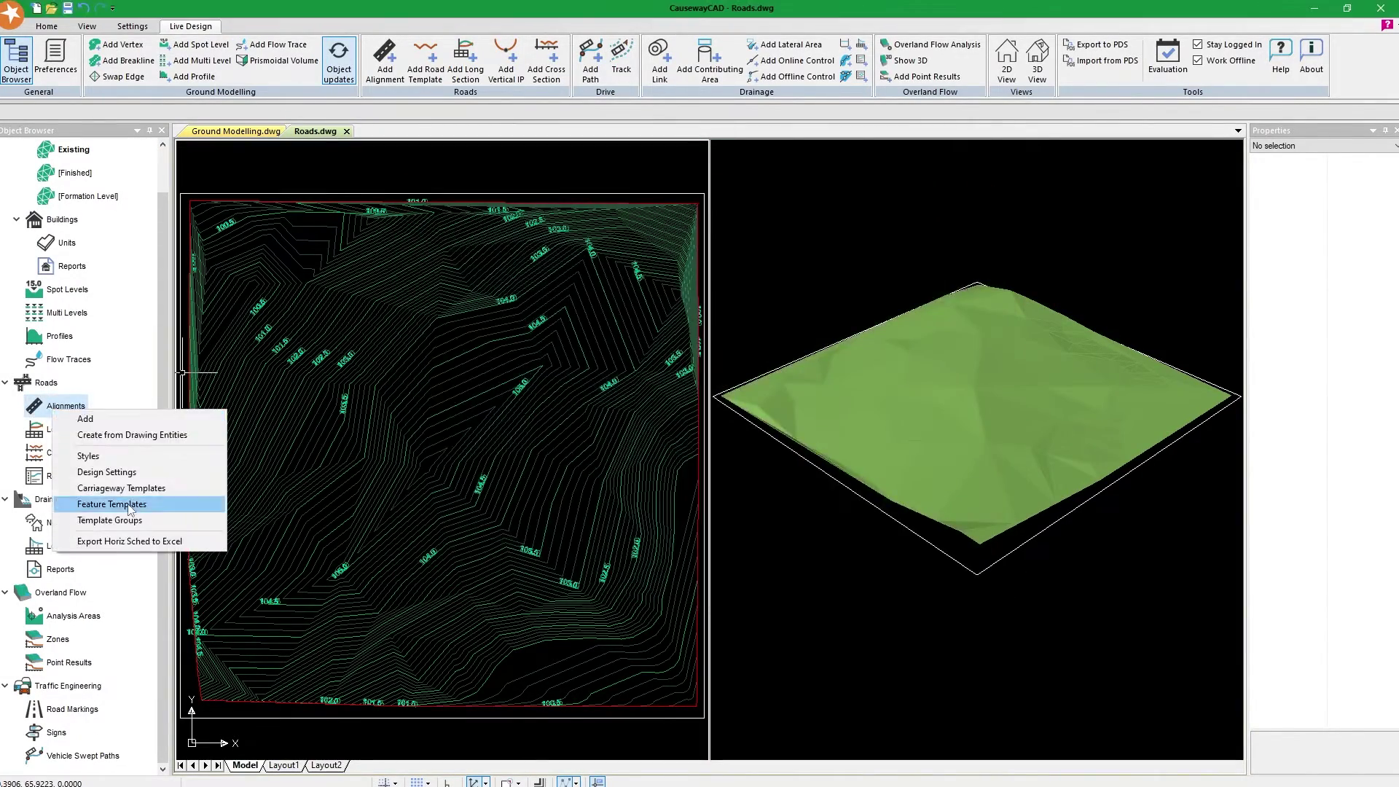
pyautogui.click(188, 583)
pyautogui.click(427, 263)
pyautogui.click(992, 204)
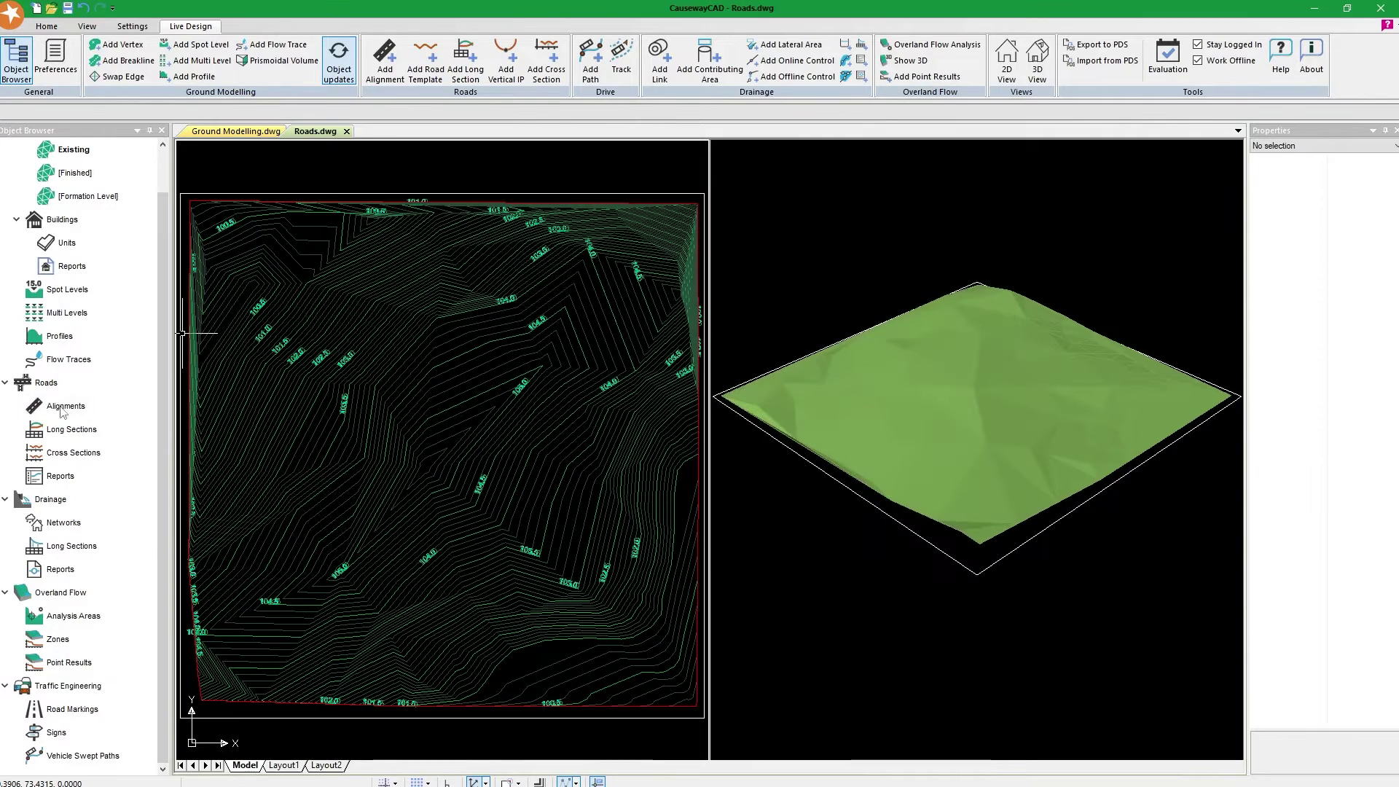
# Draw Alignment 1 looping around the site through four intersection points, then adjust one point.
pyautogui.rightClick(96, 414)
pyautogui.click(97, 421)
pyautogui.click(742, 367)
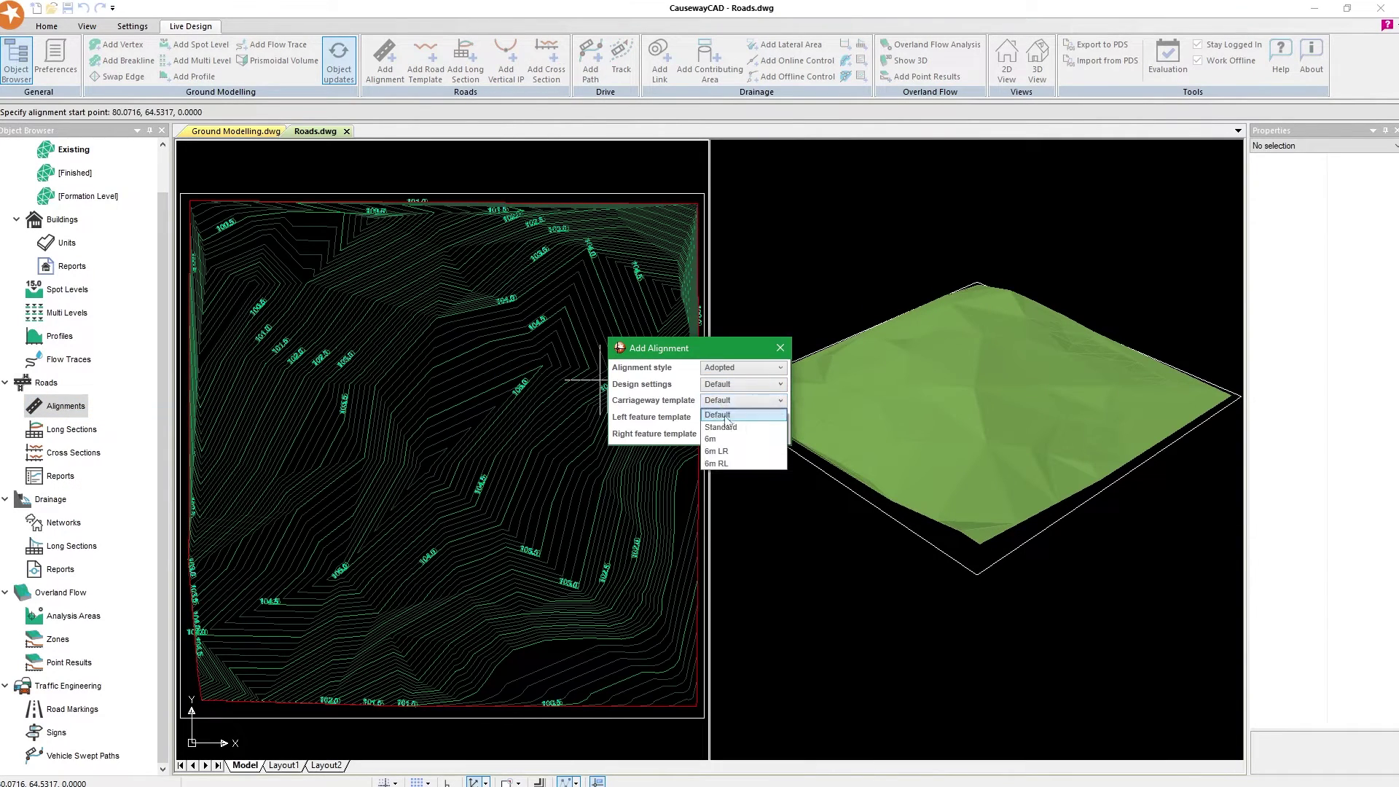
pyautogui.click(272, 269)
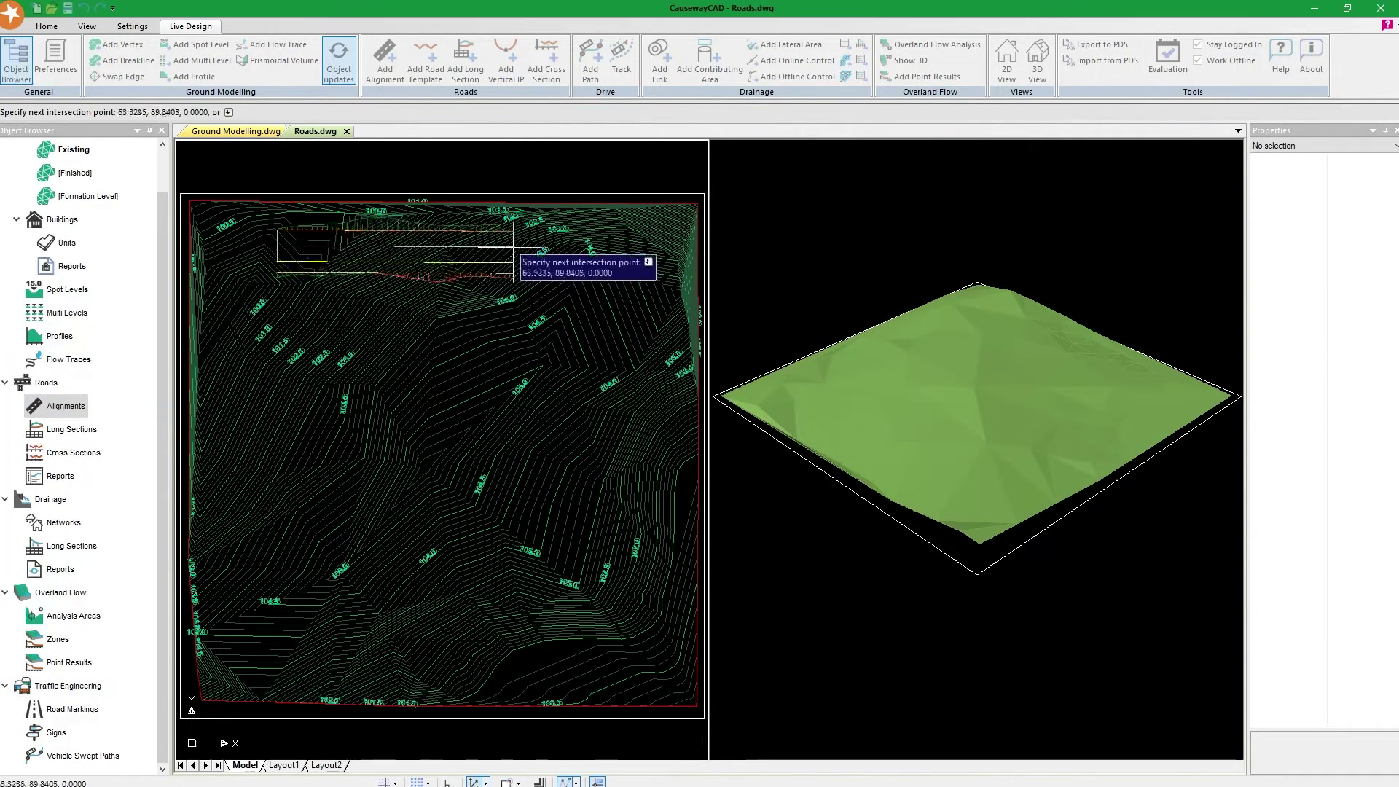
pyautogui.click(586, 256)
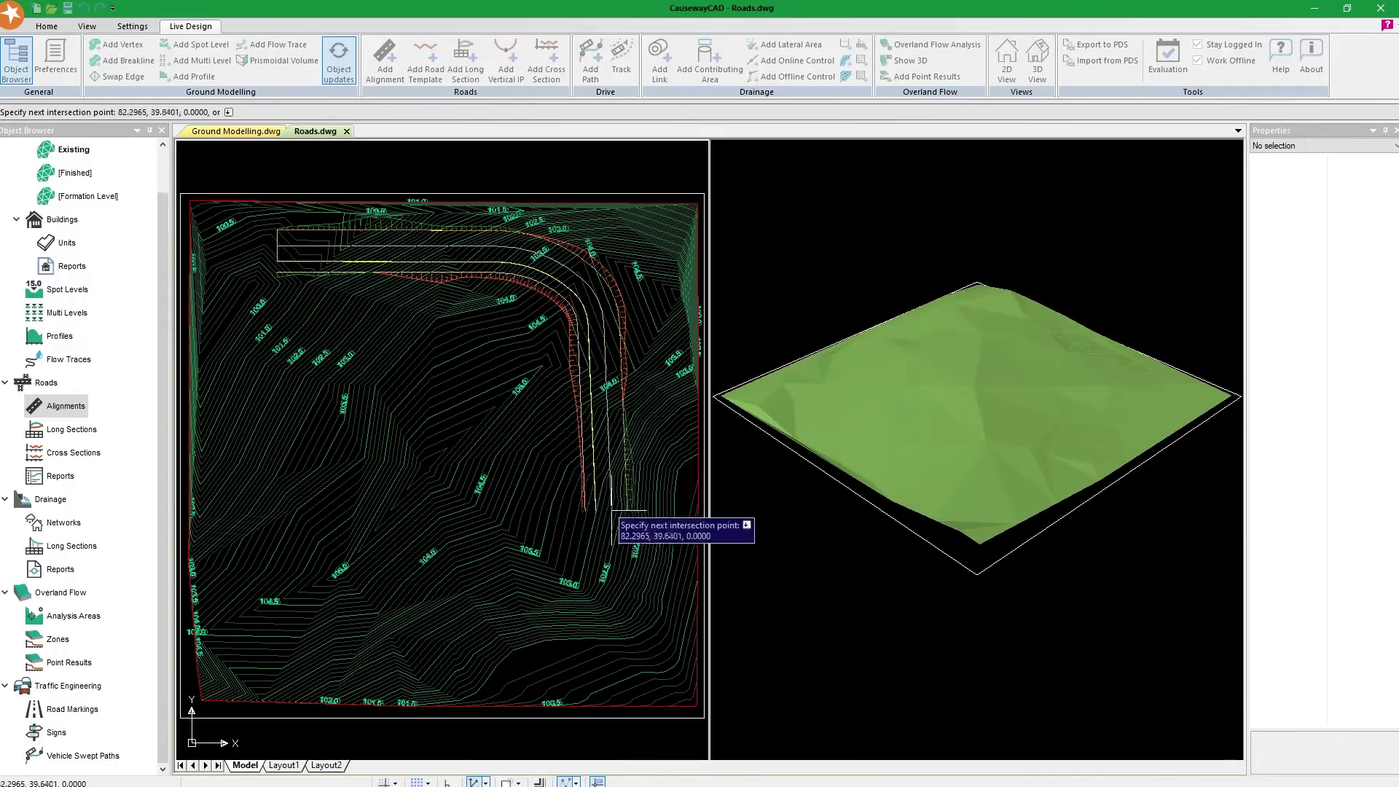
pyautogui.click(597, 618)
pyautogui.click(231, 649)
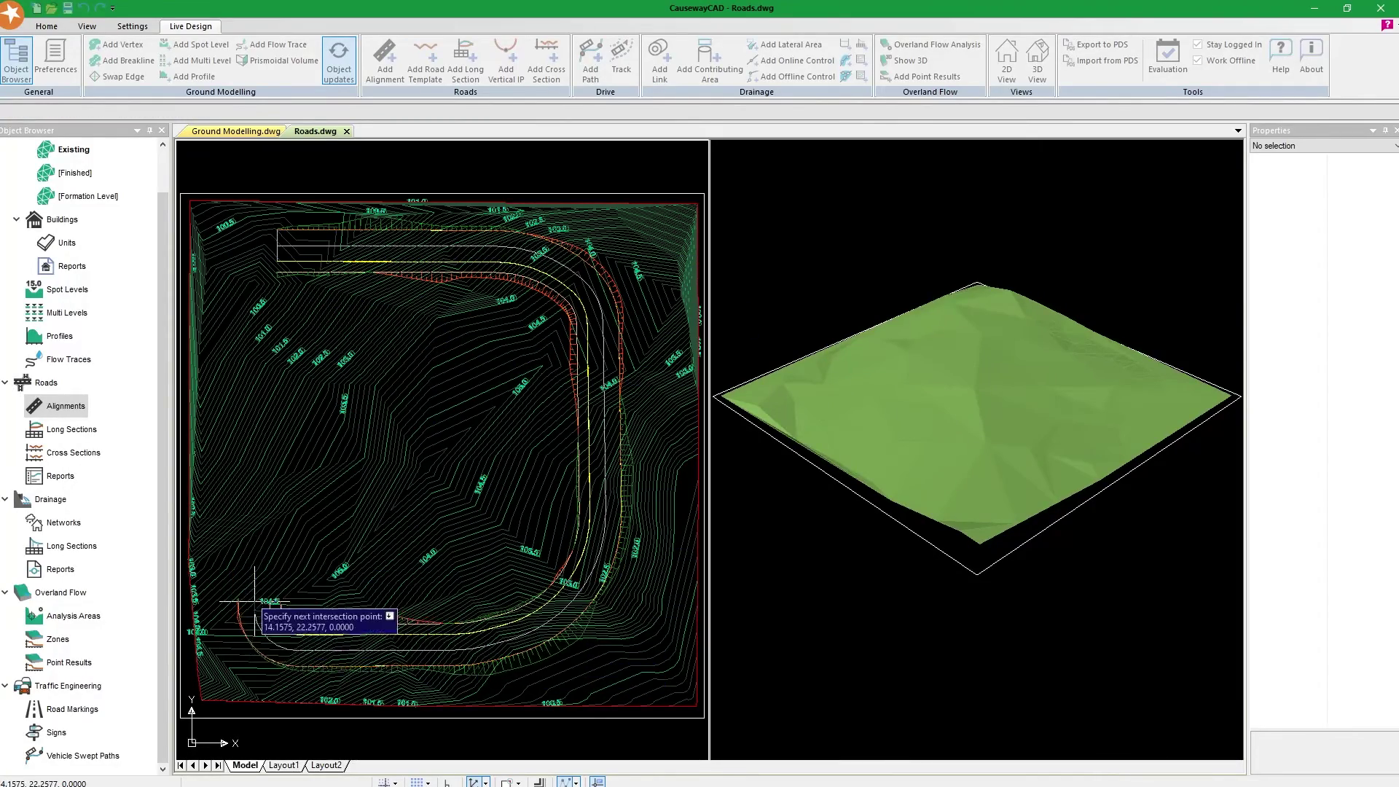
pyautogui.press('Return')
pyautogui.click(604, 296)
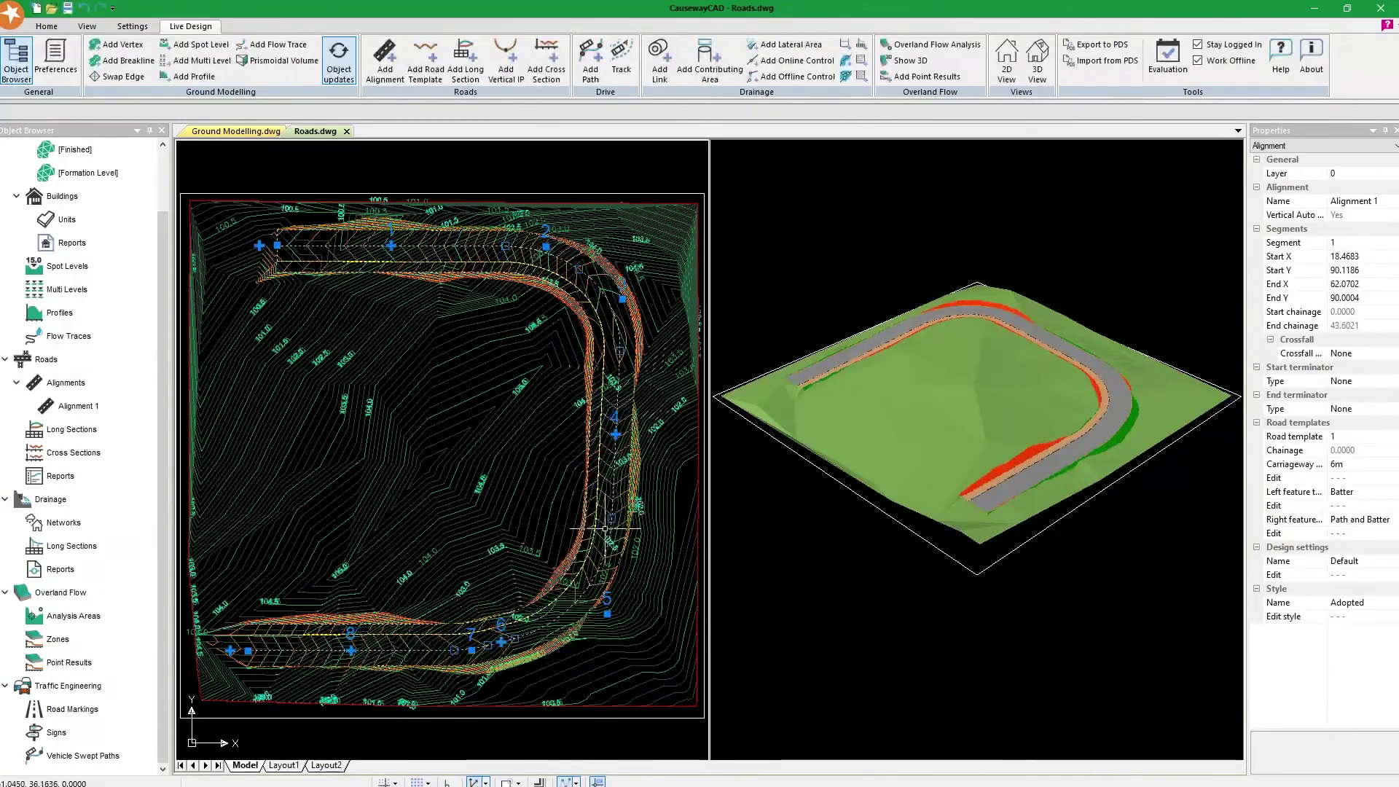